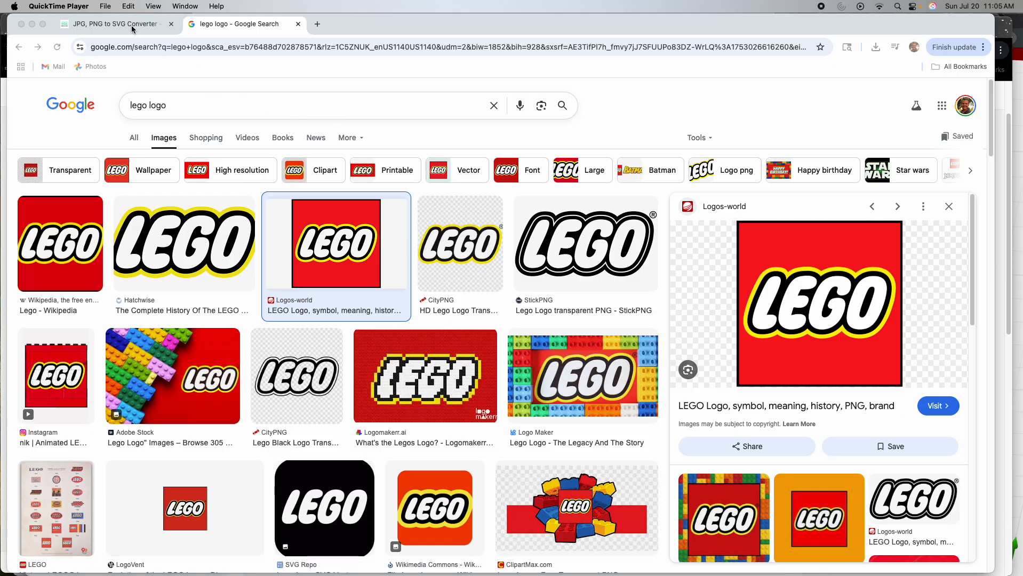
- Save the previewed LEGO logo image from the Google Images results to Downloads as legopng
left_click(114, 24)
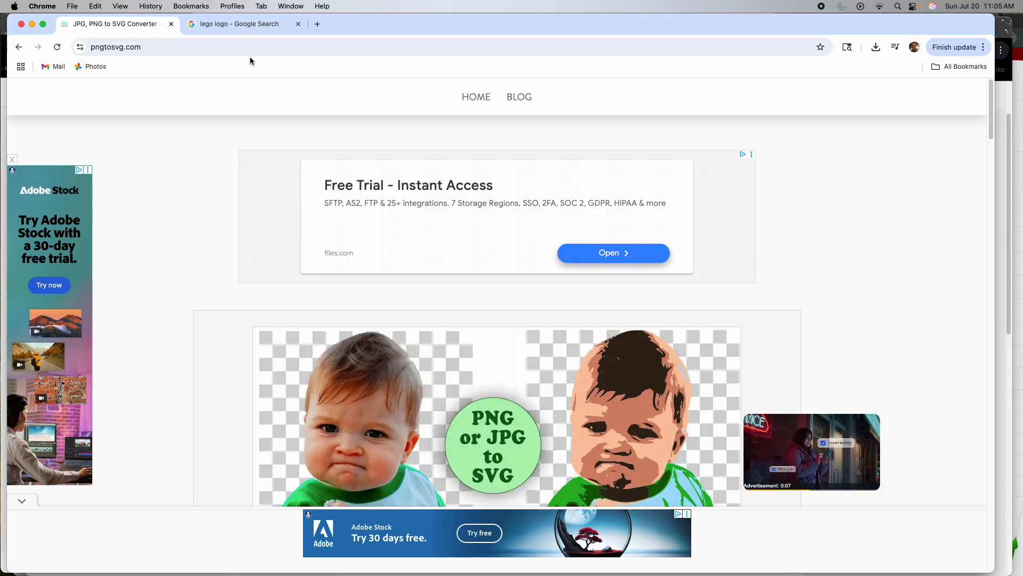
left_click(242, 25)
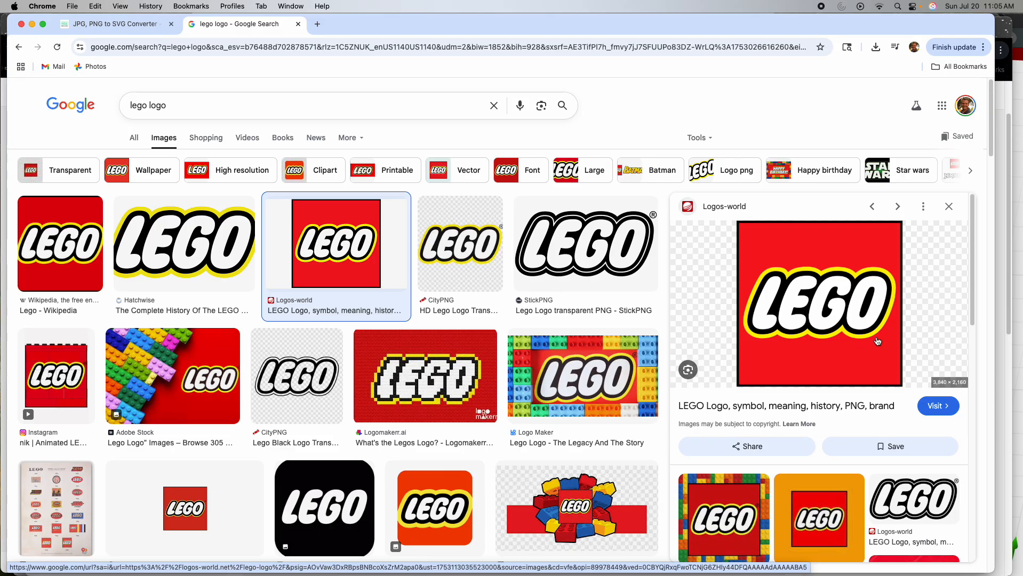
right_click(815, 303)
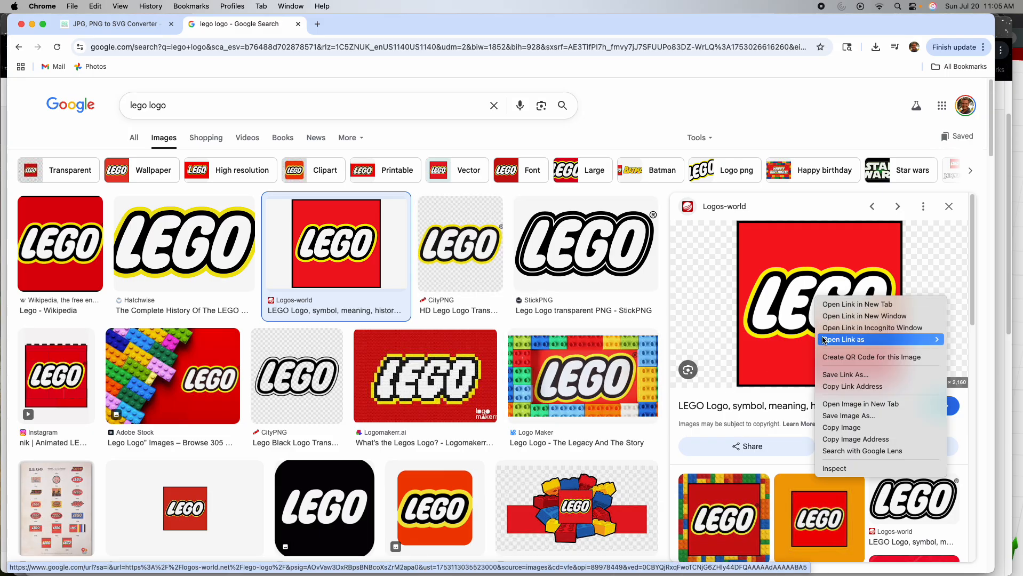
left_click(840, 415)
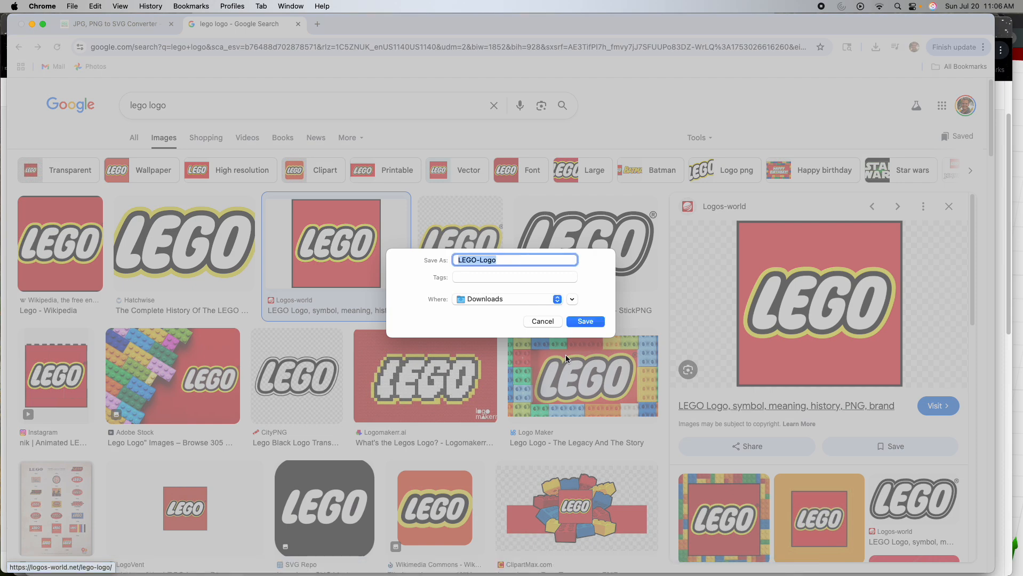
type("lego")
type("p")
key("BackSpace")
type("png")
key("Return")
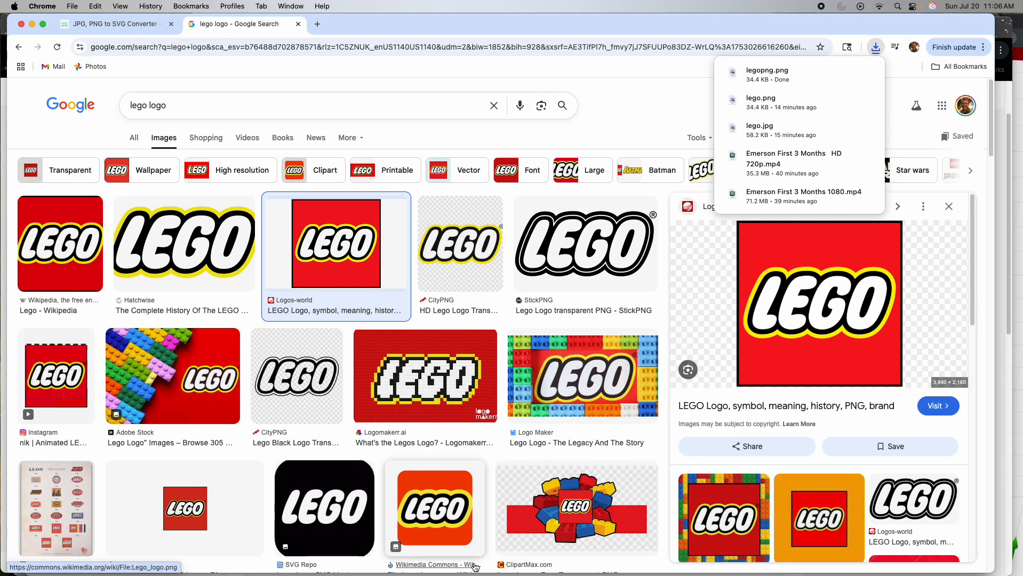
- Switch to xTool Creative Space and import lego.png from Downloads, scaled to fit the canvas
mouse_move(427, 573)
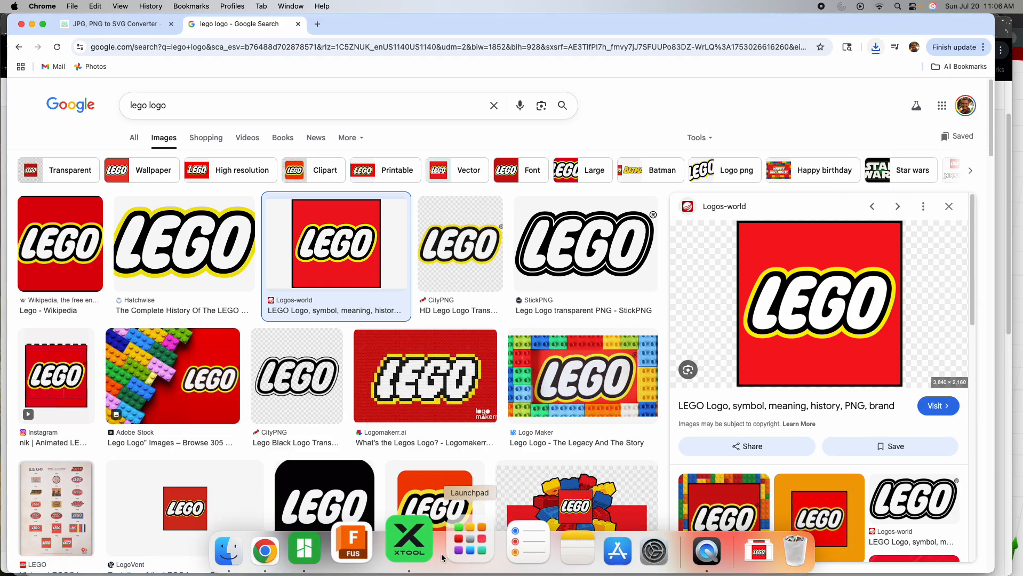
left_click(419, 552)
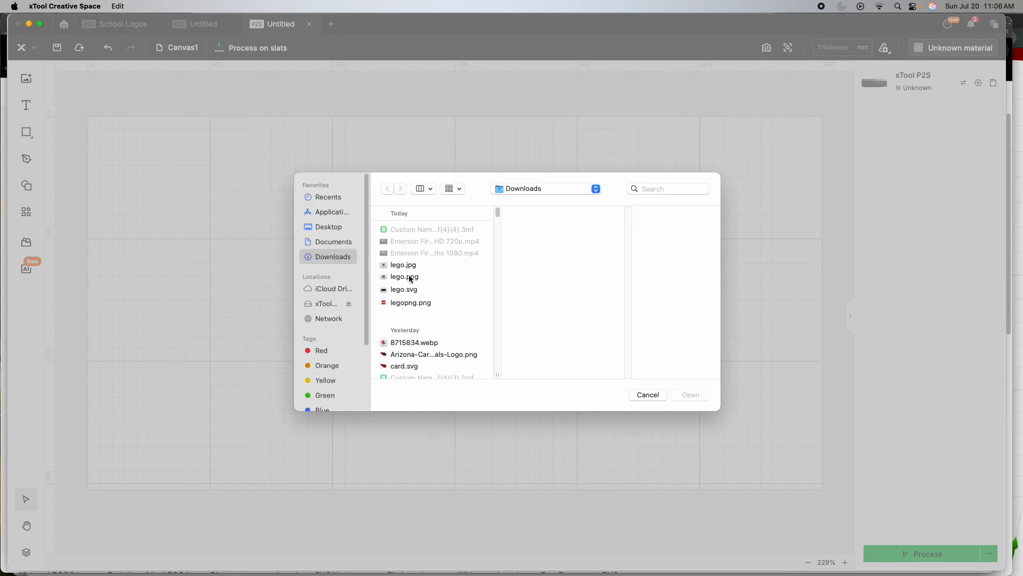
left_click(410, 277)
left_click(690, 395)
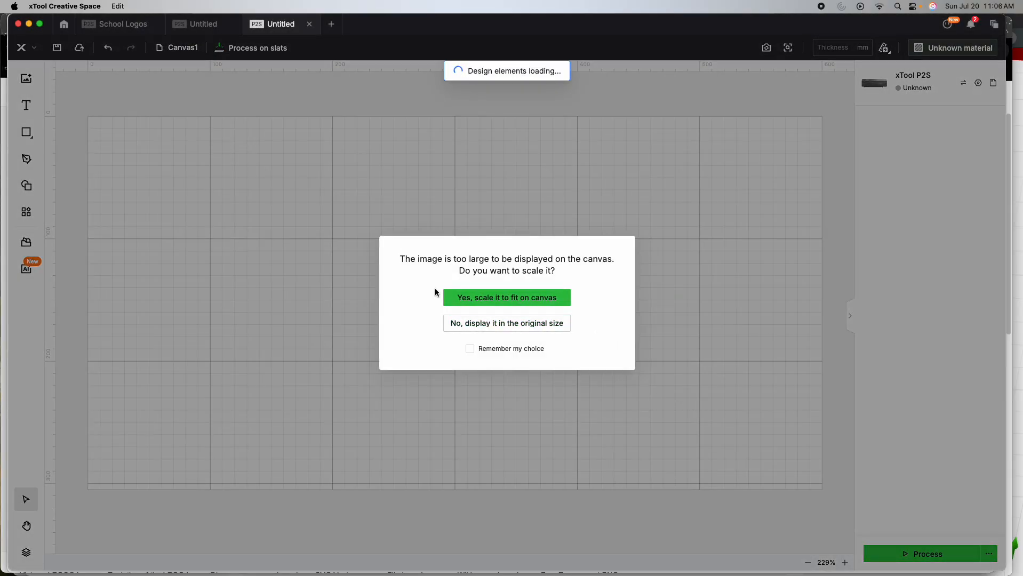
left_click(483, 301)
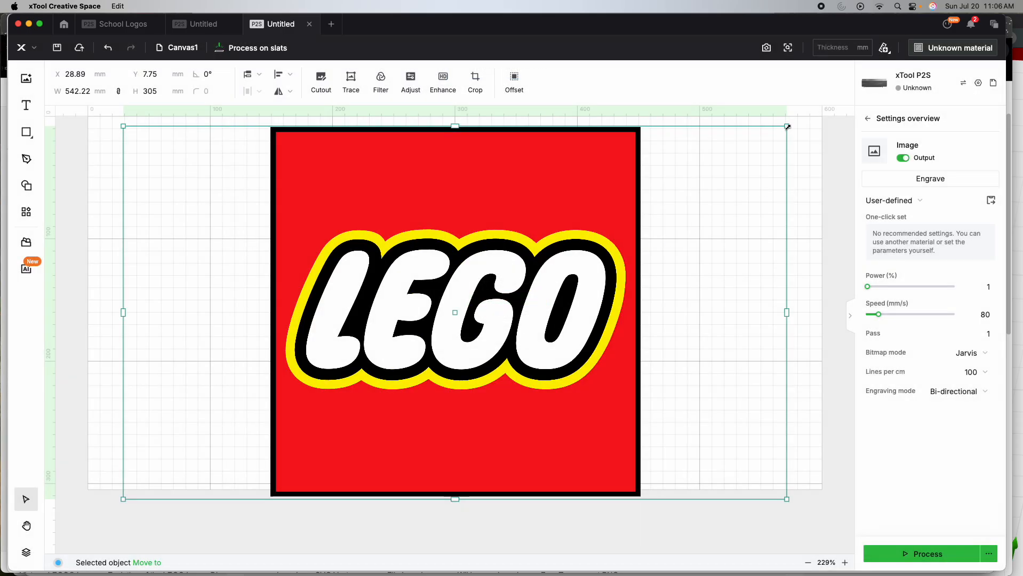
- Shrink the imported logo image to about 330 × 186 mm and place it at about X 5, Y 56 mm
left_click_drag(787, 126, 501, 271)
left_click_drag(363, 398, 333, 313)
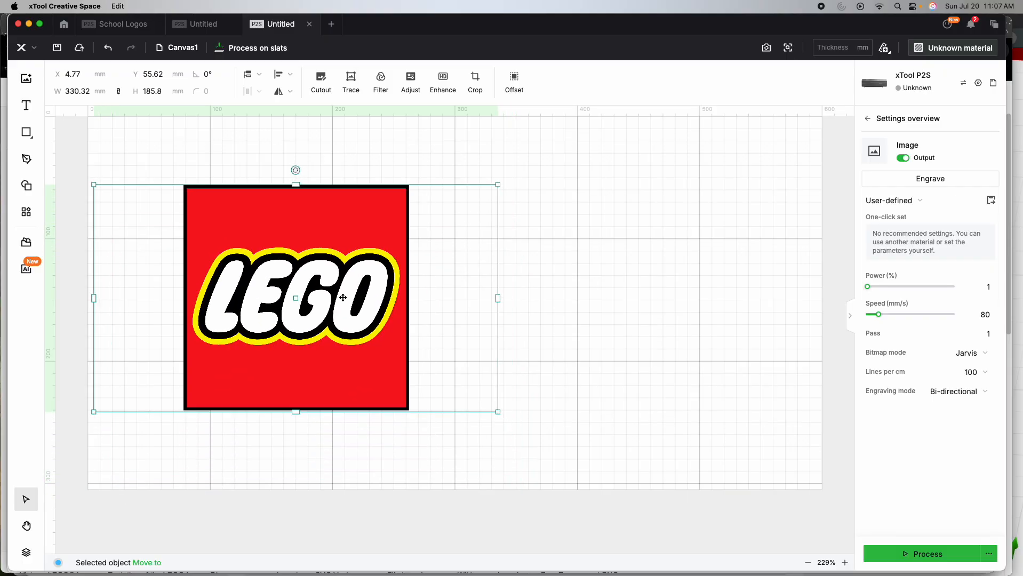
- Examine the edge quality of the white lettering in the imported logo bitmap up close
scroll(371, 268, "up", 1)
scroll(368, 271, "left", 1)
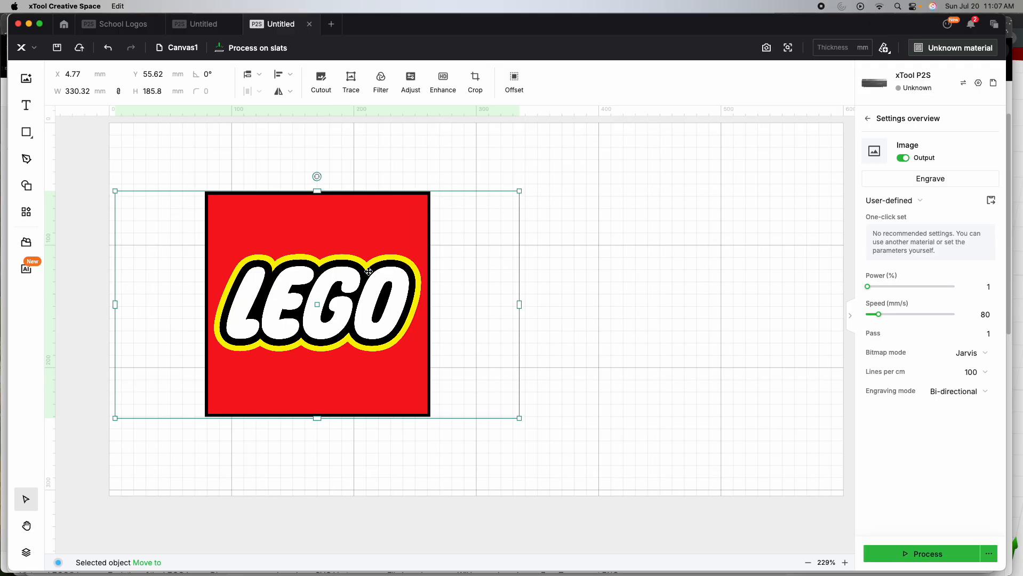
scroll(368, 271, "left", 1)
scroll(380, 277, "up", 5)
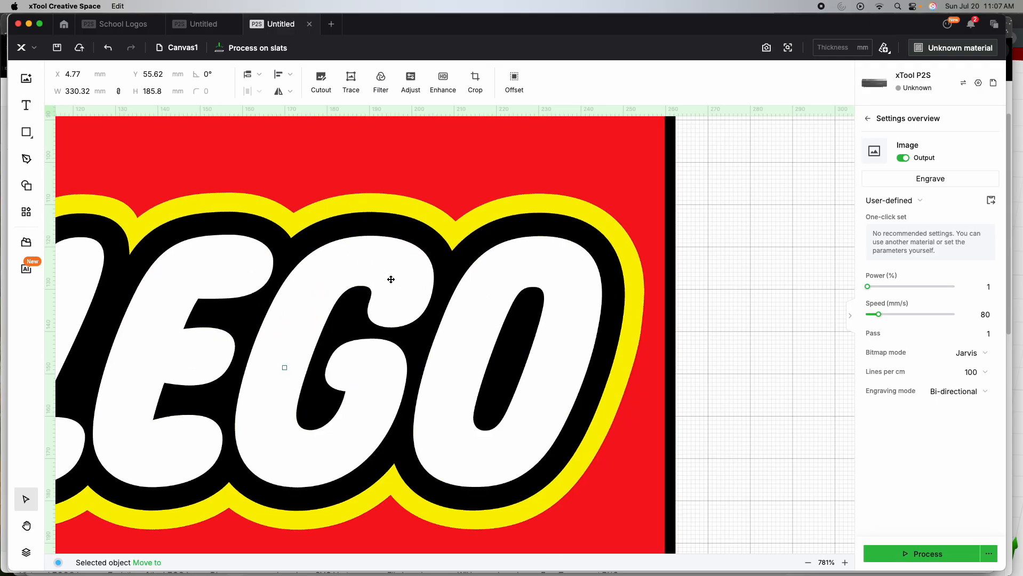
scroll(391, 280, "up", 10)
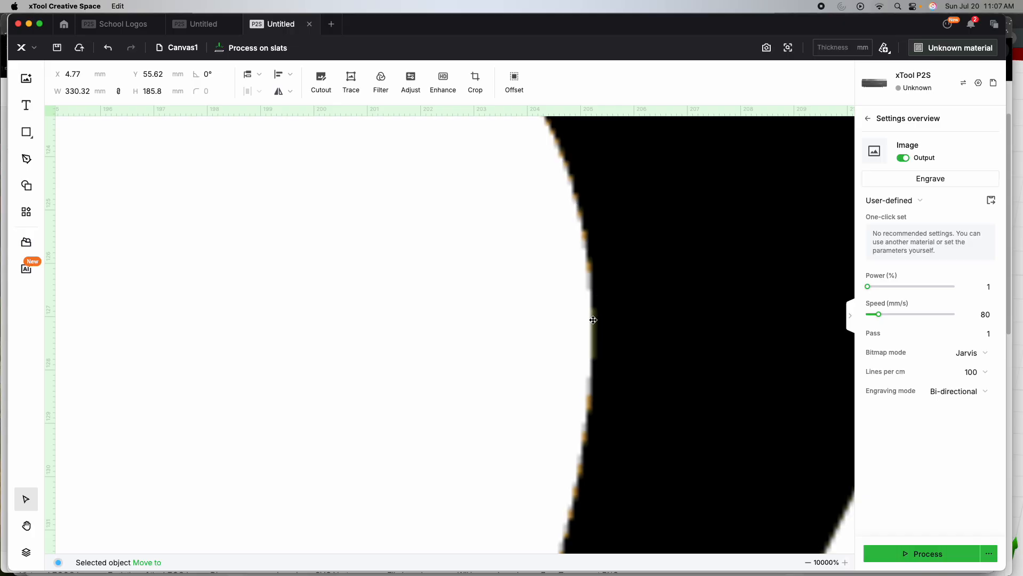
scroll(599, 232, "down", 3)
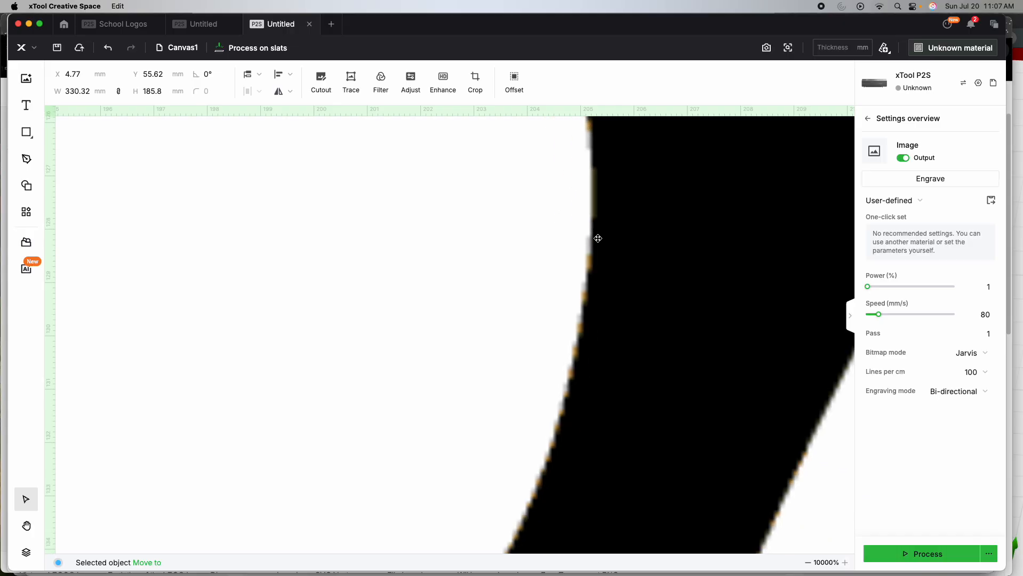
scroll(598, 238, "down", 15)
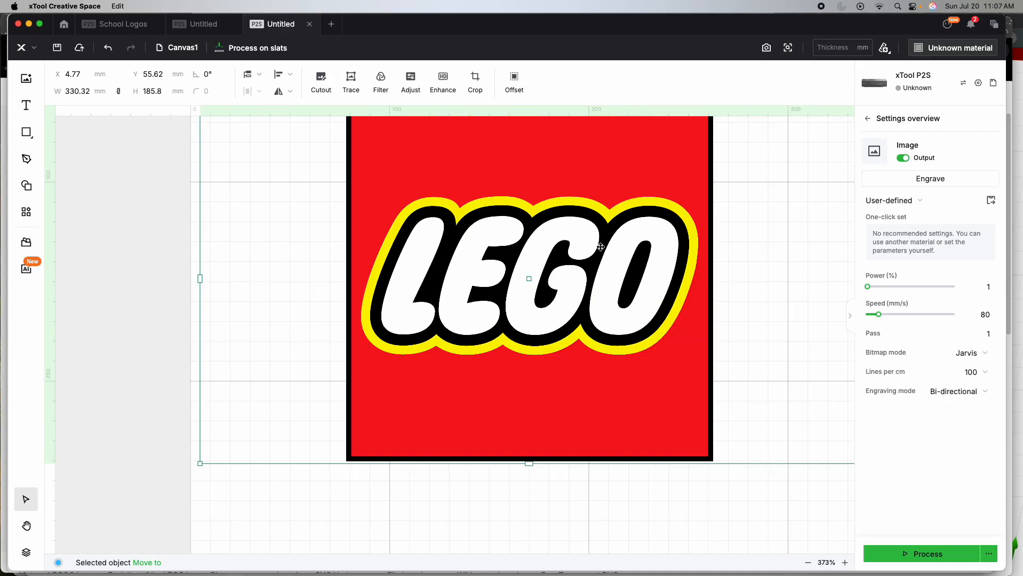
scroll(602, 246, "down", 10)
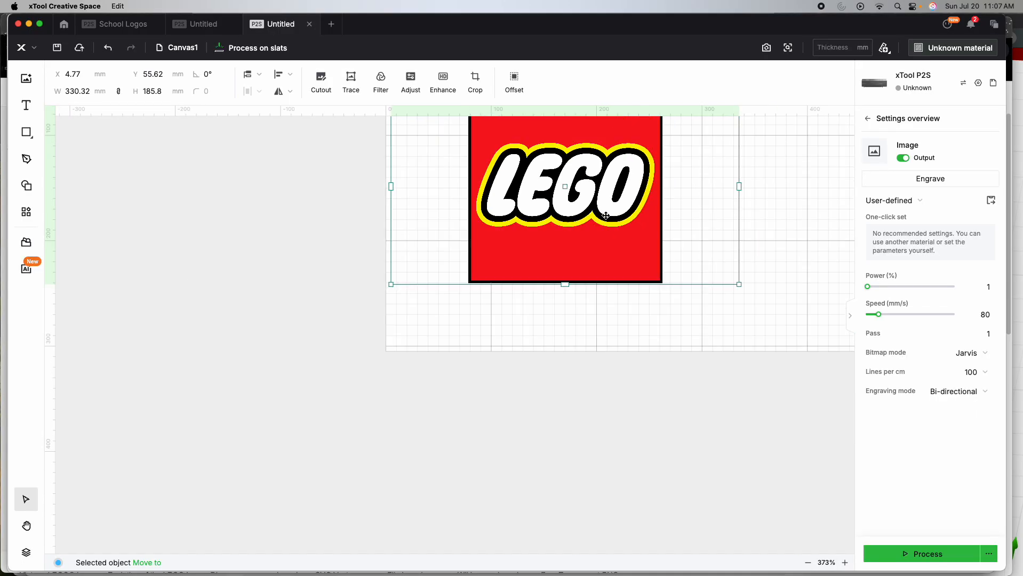
scroll(687, 265, "up", 5)
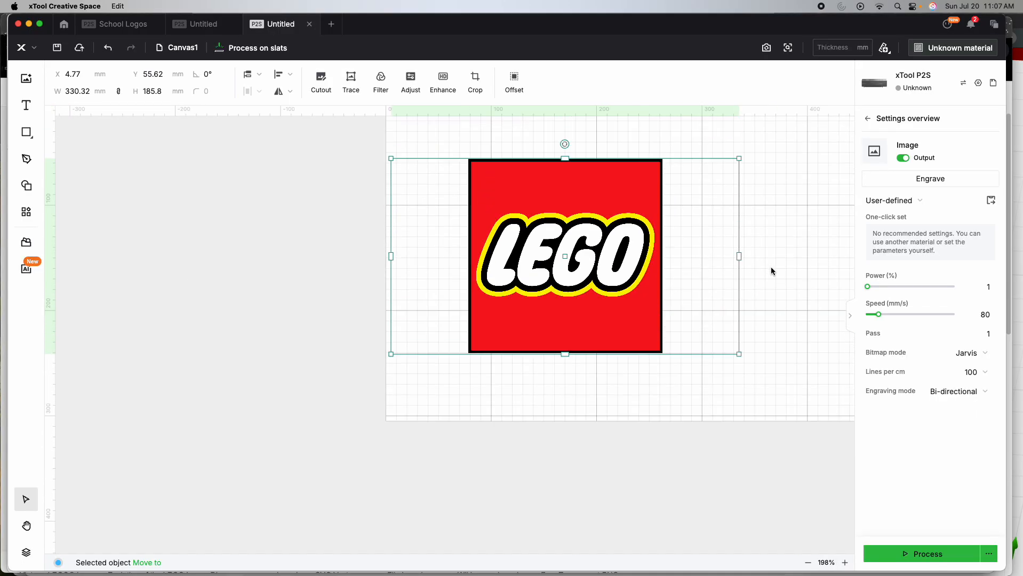
left_click_drag(771, 268, 737, 274)
scroll(754, 274, "left", 3)
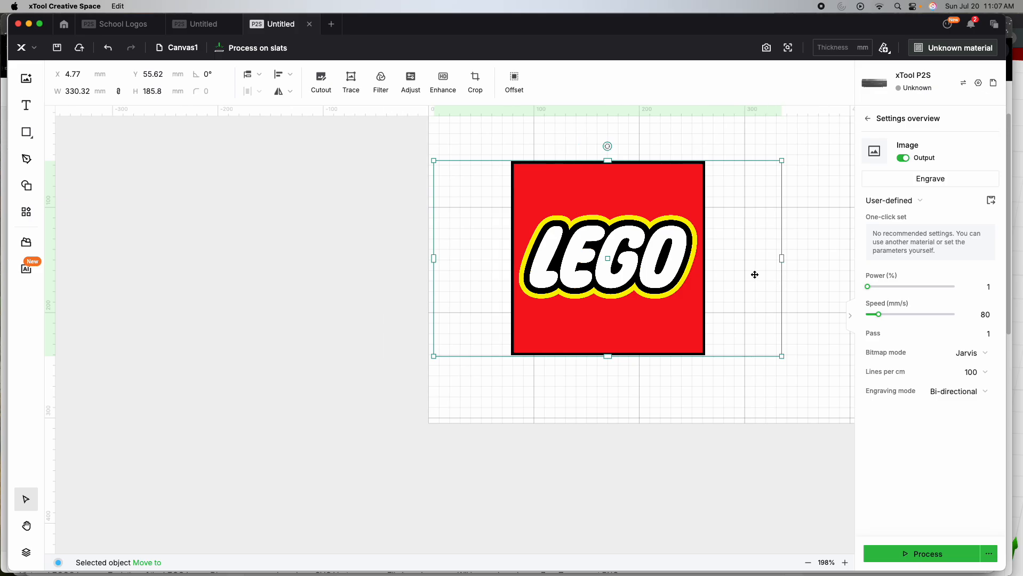
scroll(754, 274, "right", 7)
scroll(754, 277, "right", 5)
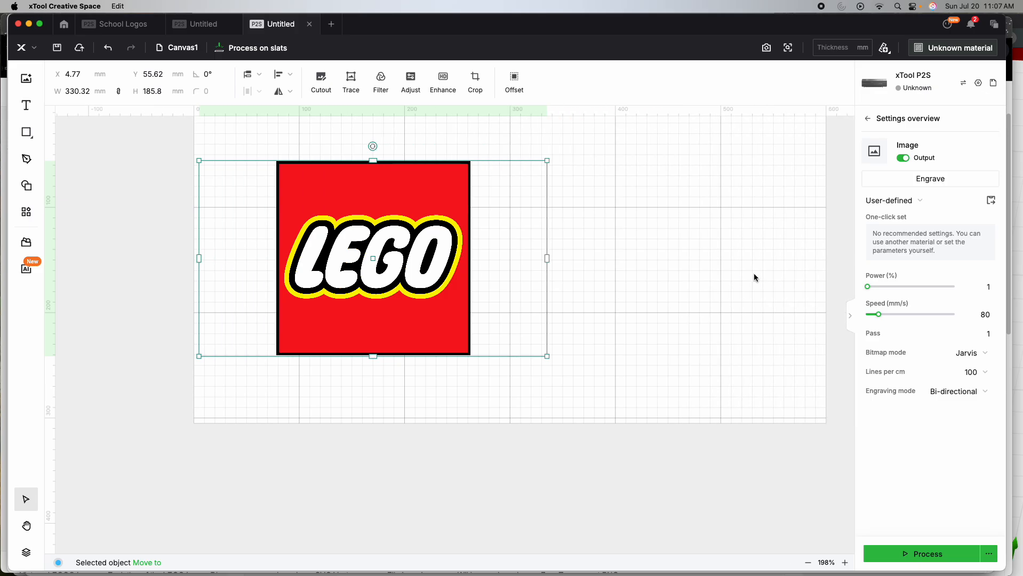
scroll(742, 259, "left", 1)
scroll(743, 258, "up", 1)
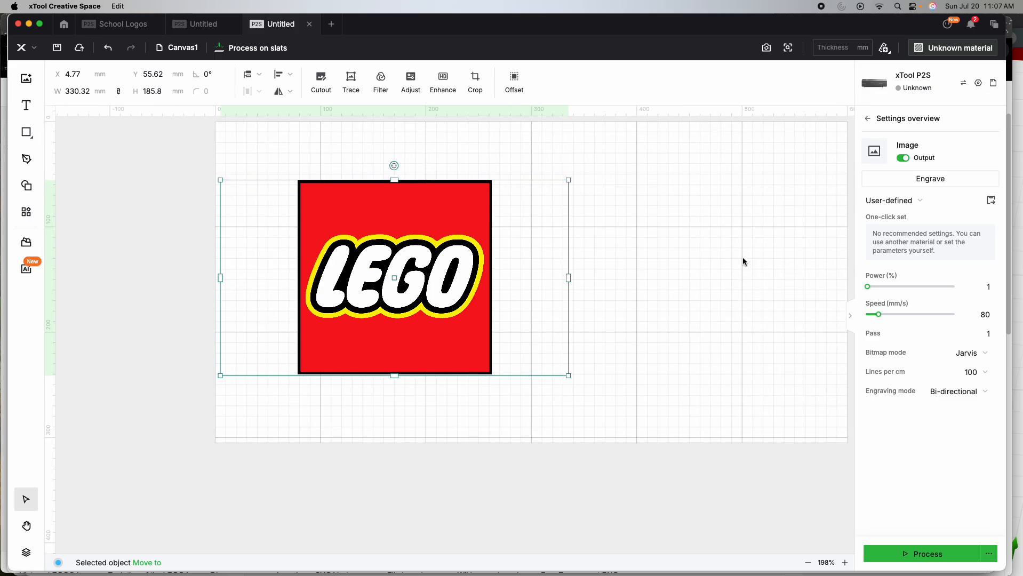
scroll(742, 261, "left", 2)
scroll(742, 261, "right", 3)
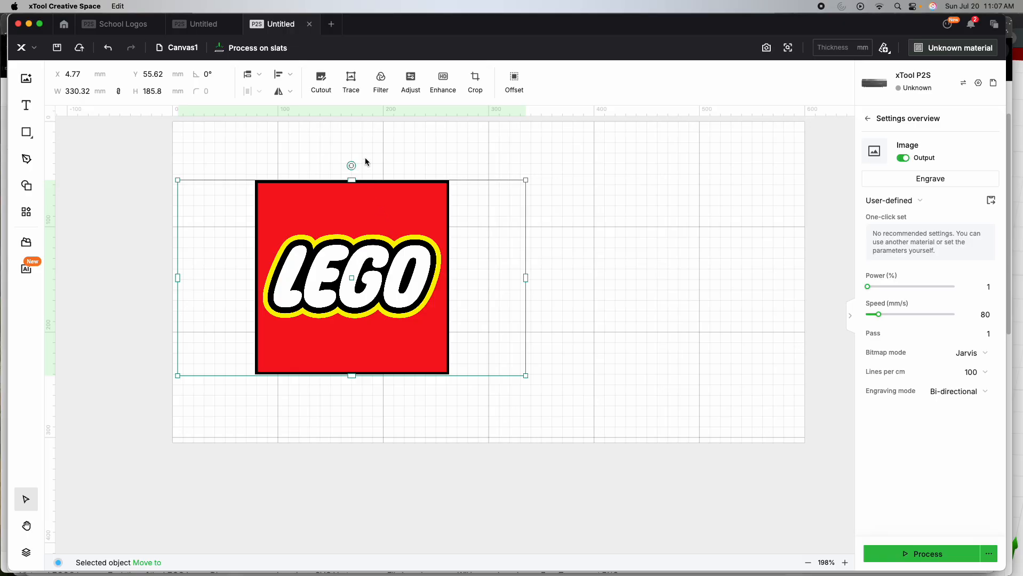
- Trace the logo image into vectors with Auto-trace and Layering by color, checking the traced outlines before saving
left_click(350, 85)
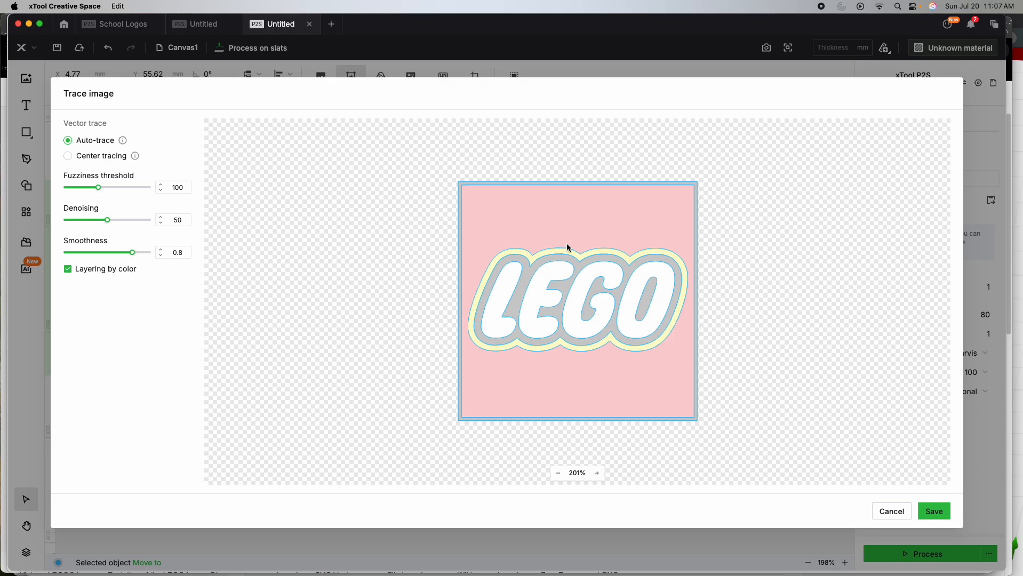
left_click_drag(570, 286, 643, 288)
scroll(664, 284, "up", 10)
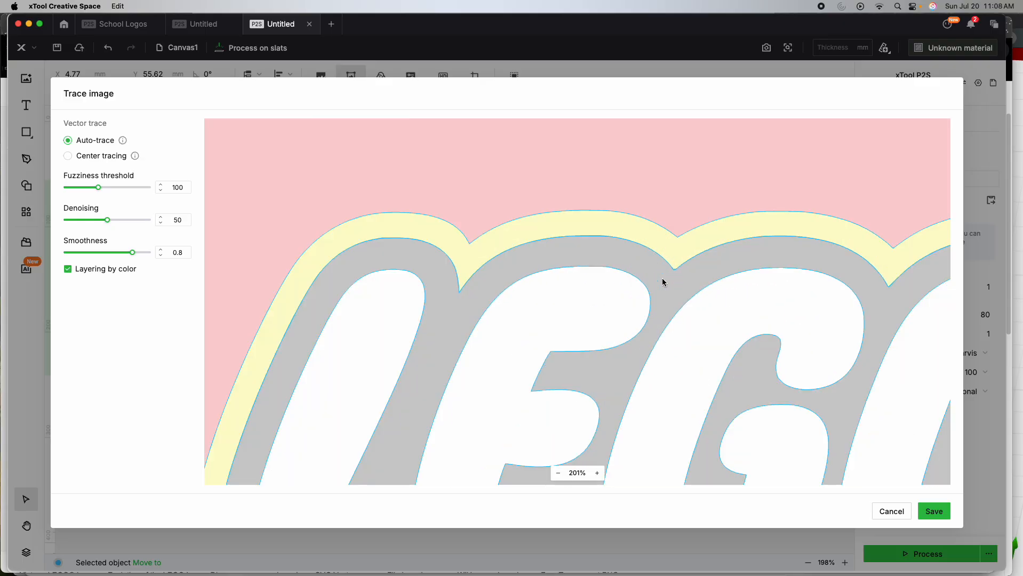
scroll(692, 271, "up", 4)
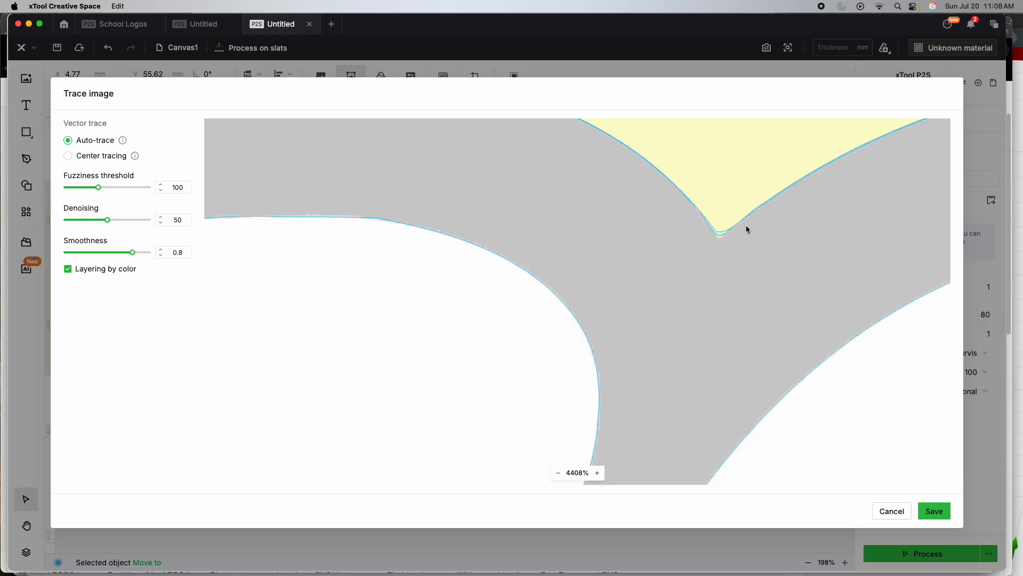
scroll(729, 234, "down", 8)
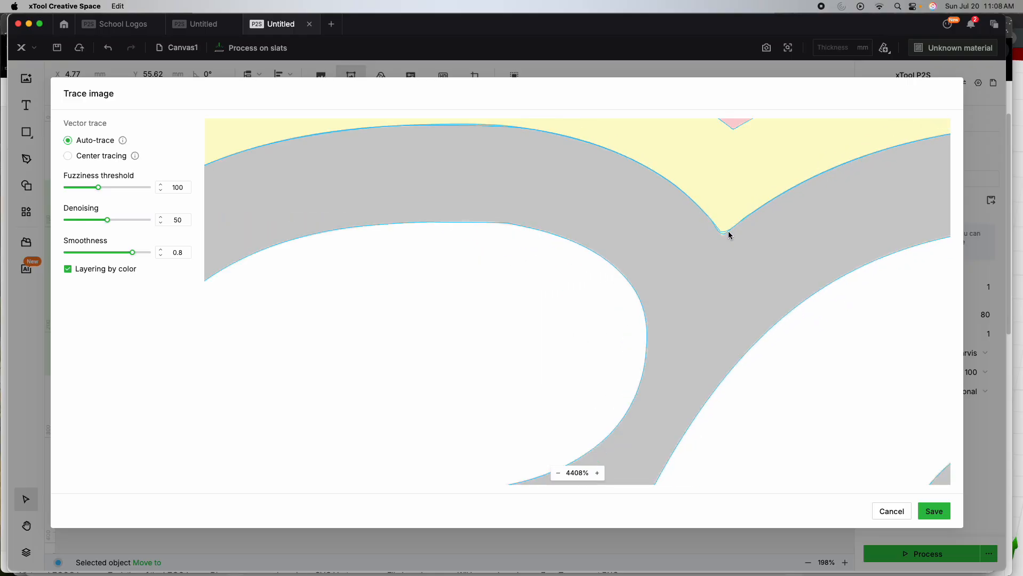
scroll(729, 241, "down", 1)
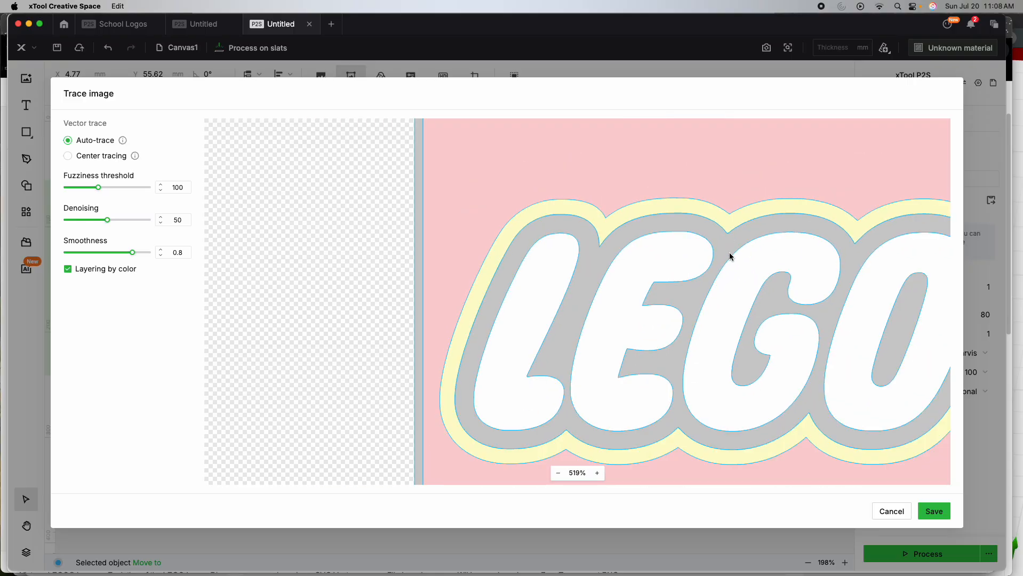
scroll(729, 255, "down", 2)
scroll(732, 260, "down", 1)
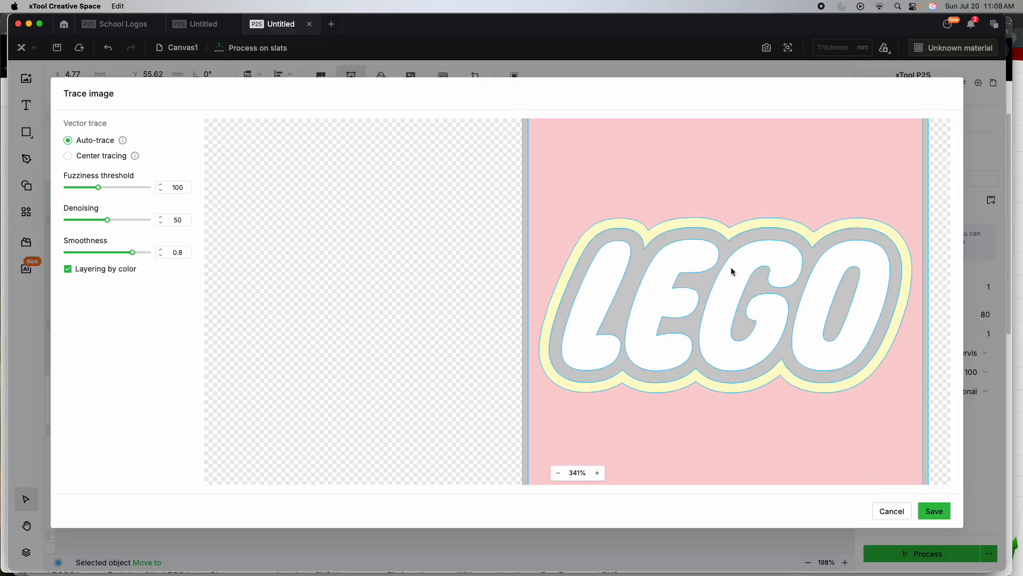
scroll(728, 279, "down", 1)
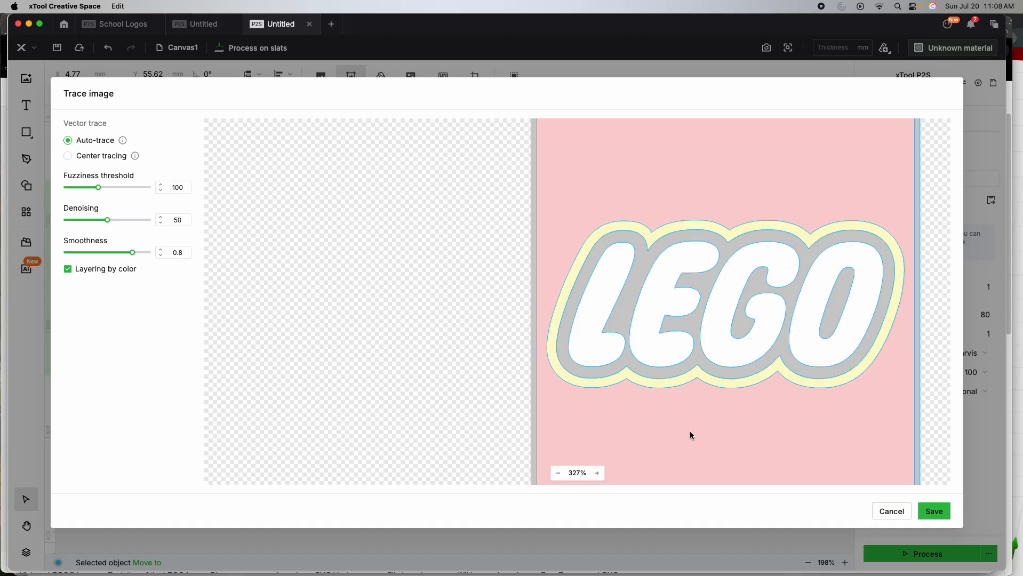
left_click(933, 511)
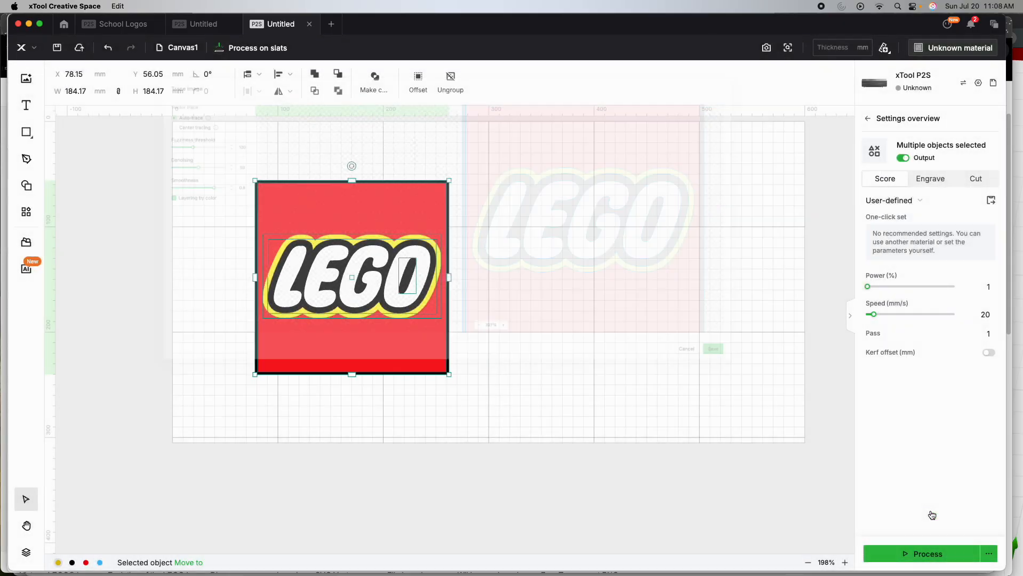
- Move the traced vector logo beside the original image, to about X 318 mm, and set its processing type to Engrave
left_click_drag(359, 275, 603, 275)
left_click(736, 300)
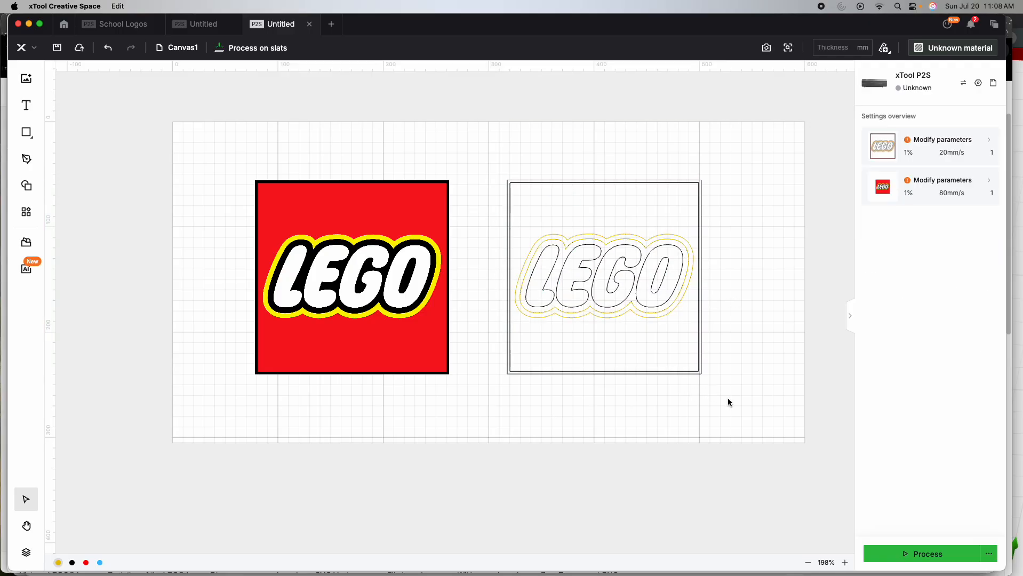
left_click(641, 205)
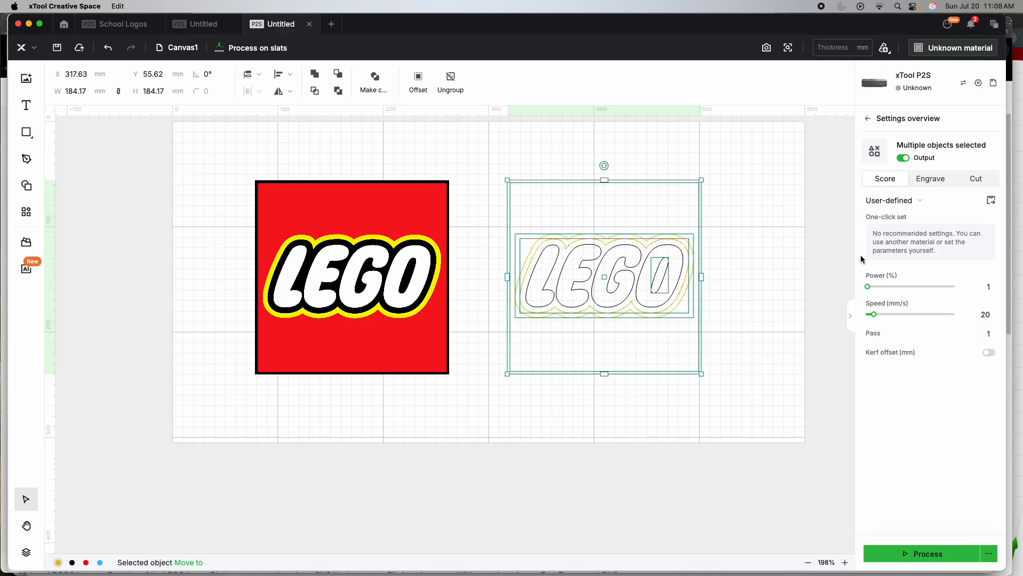
left_click(934, 183)
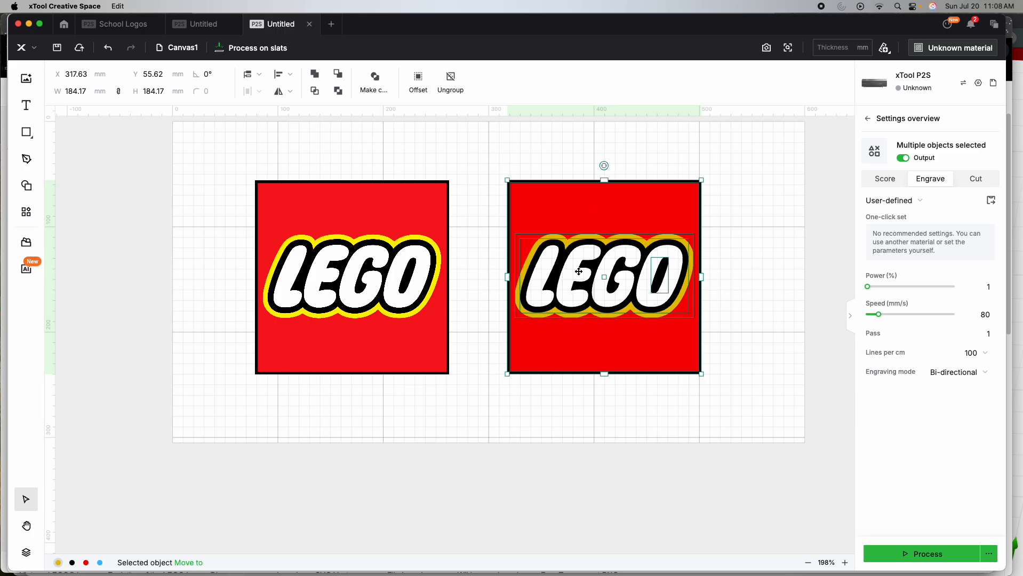
left_click(751, 355)
- Export the traced vector logo to Downloads as an SVG file named LegoV1
left_click(616, 233)
right_click(618, 218)
left_click(659, 467)
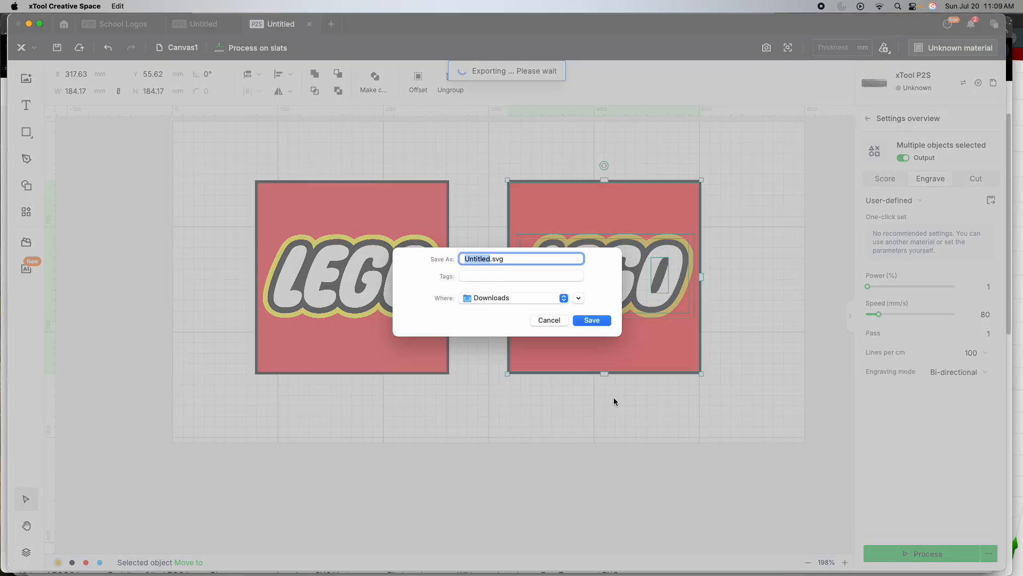
type("LegoV1")
key("Return")
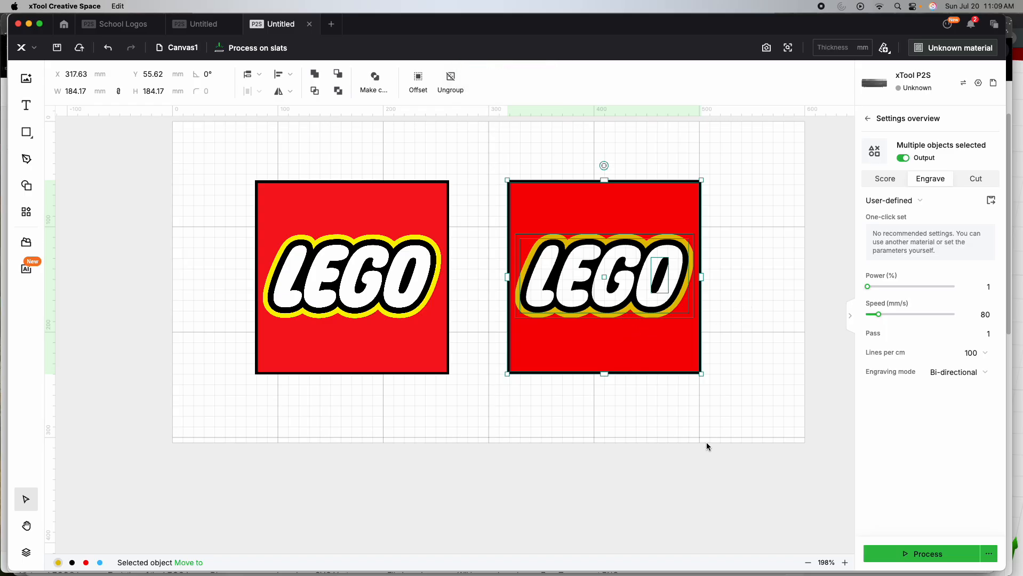
- Switch to Bambu Studio, add a second plate, and import LegoV1.svg from Downloads onto it
mouse_move(647, 575)
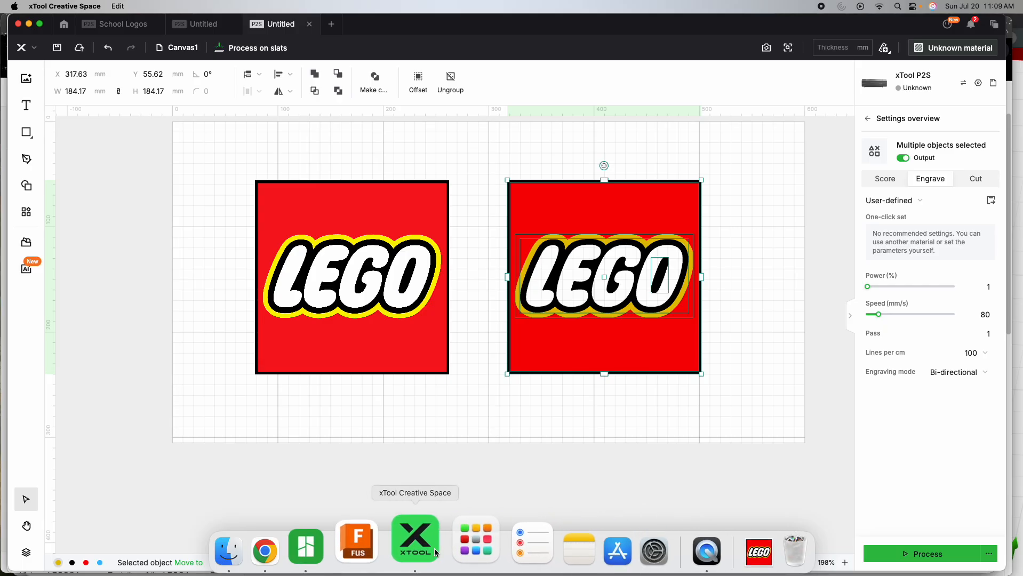
left_click(360, 551)
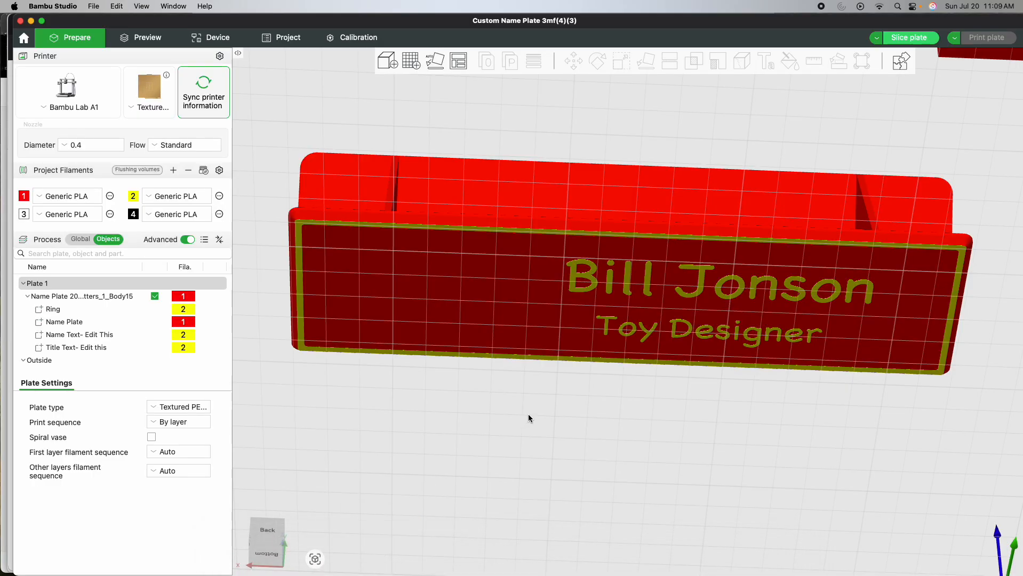
scroll(657, 439, "down", 5)
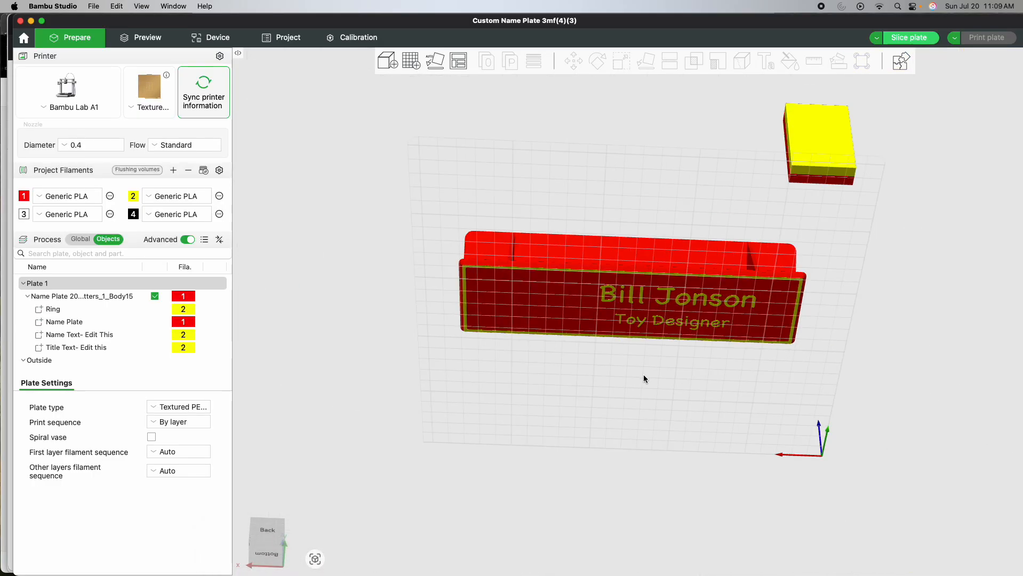
left_click_drag(661, 383, 671, 453)
left_click(413, 67)
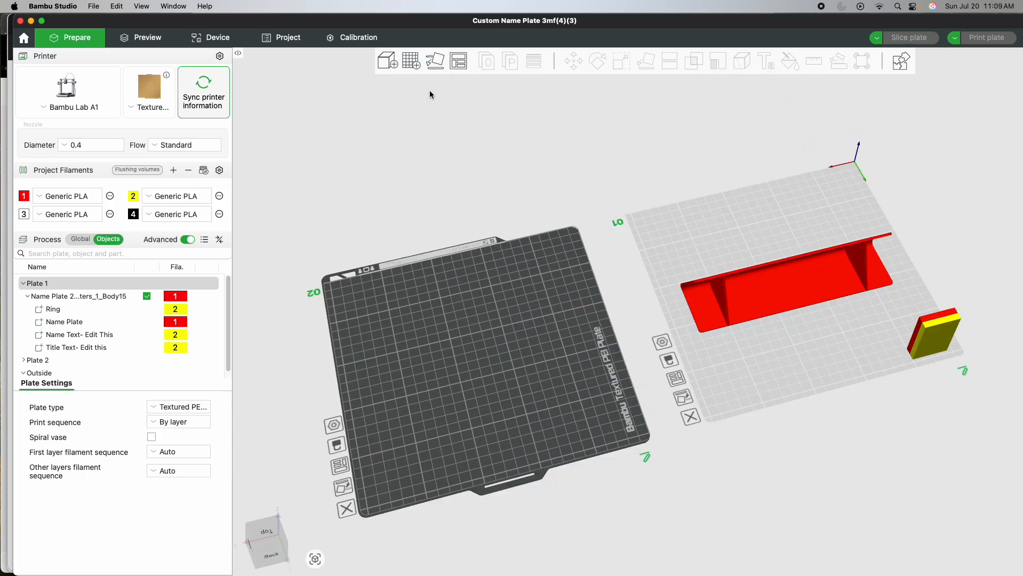
key("super+i")
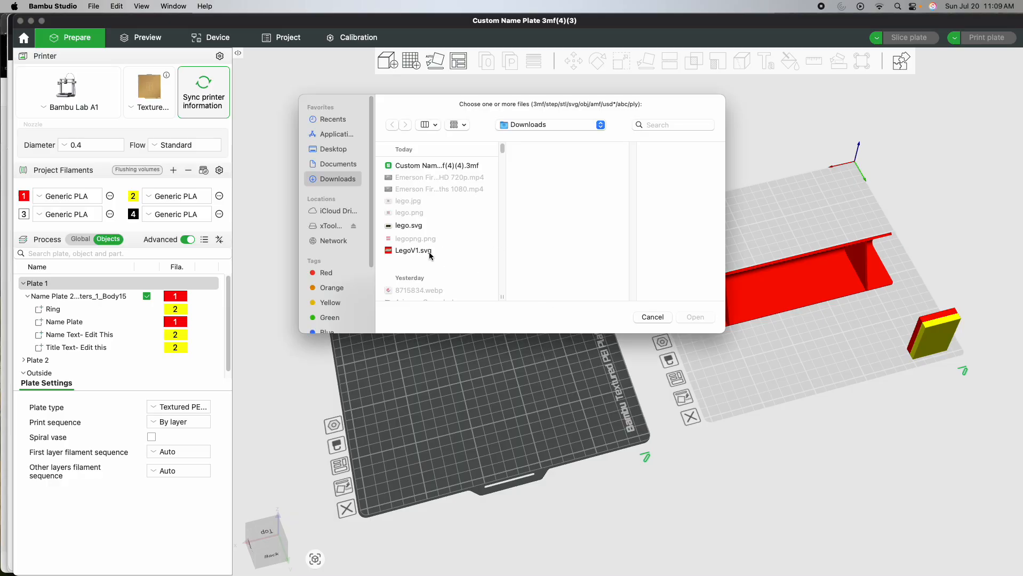
double_click(407, 251)
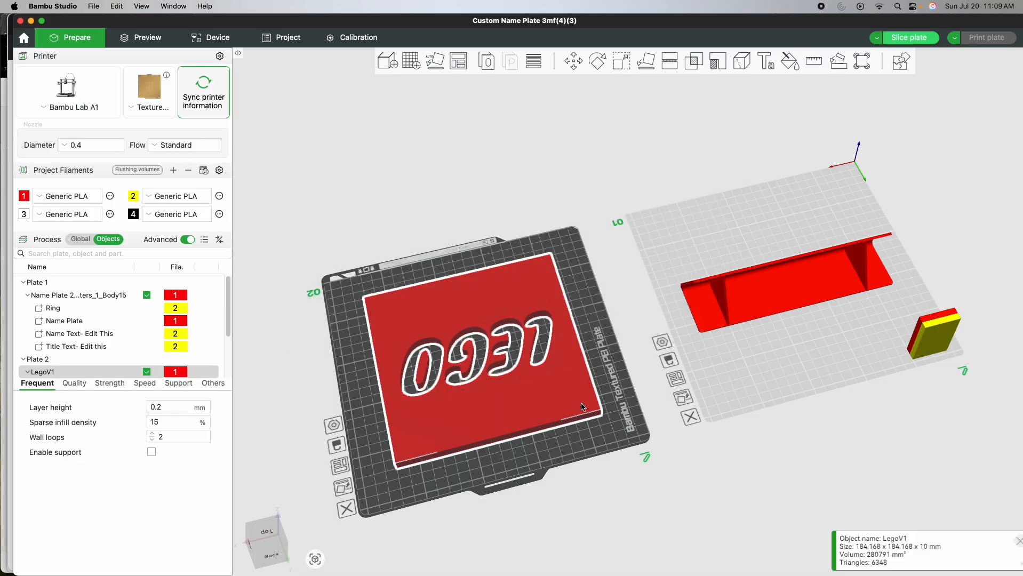
- Assign black filament 4 to the inner outline part LegoV1_2 and yellow filament 2 to the outer outline part LegoV1_4
left_click_drag(540, 450, 630, 453)
scroll(548, 401, "up", 3)
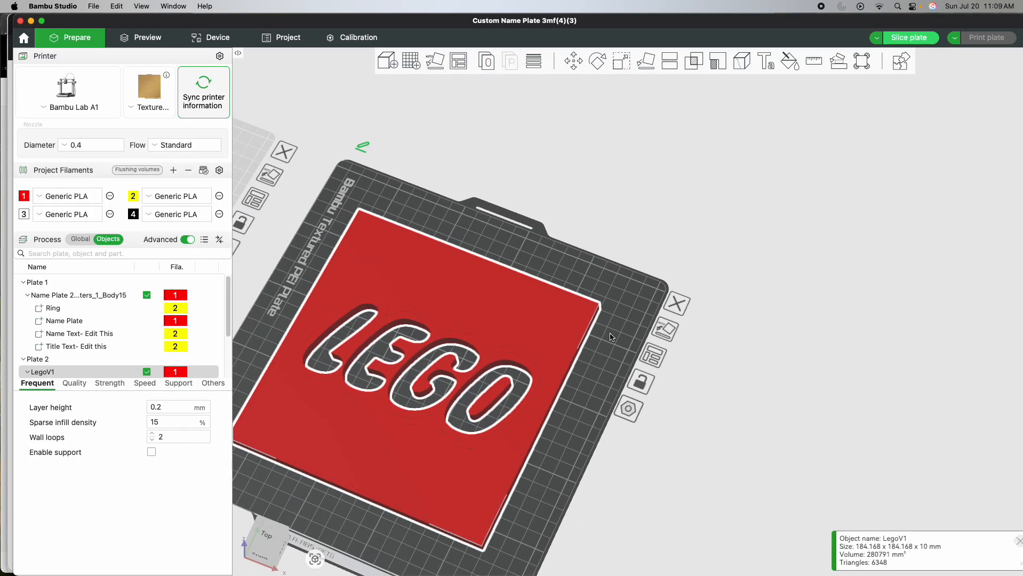
scroll(612, 337, "down", 3)
scroll(650, 295, "up", 2)
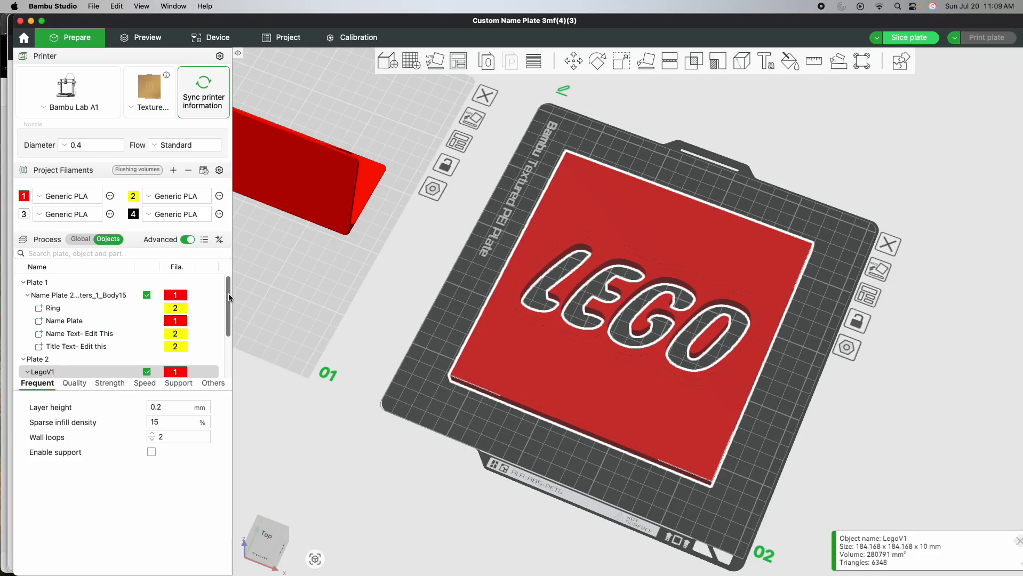
left_click_drag(229, 294, 230, 325)
left_click(106, 323)
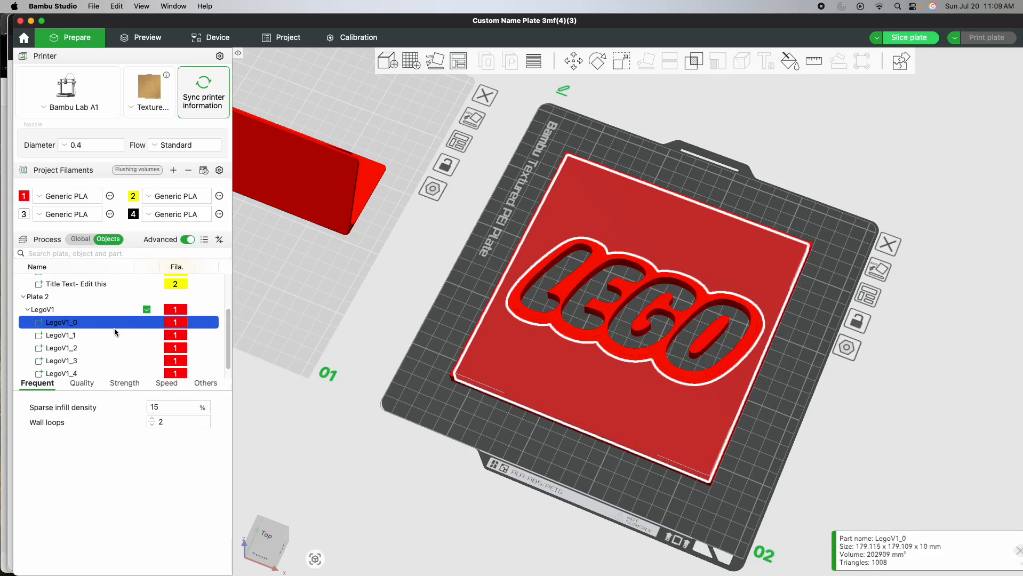
key("Down")
key("Down")
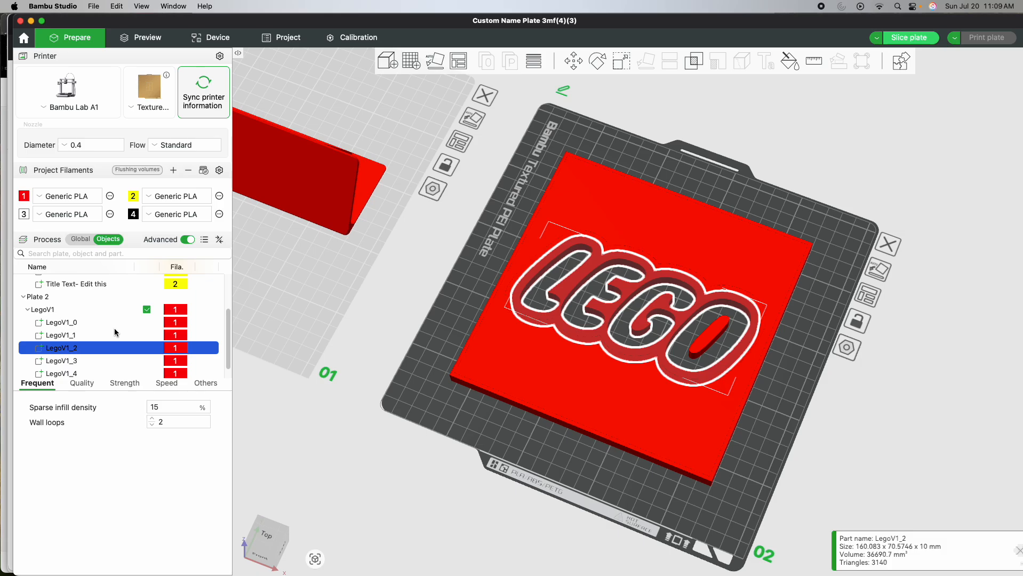
key("4")
key("Down")
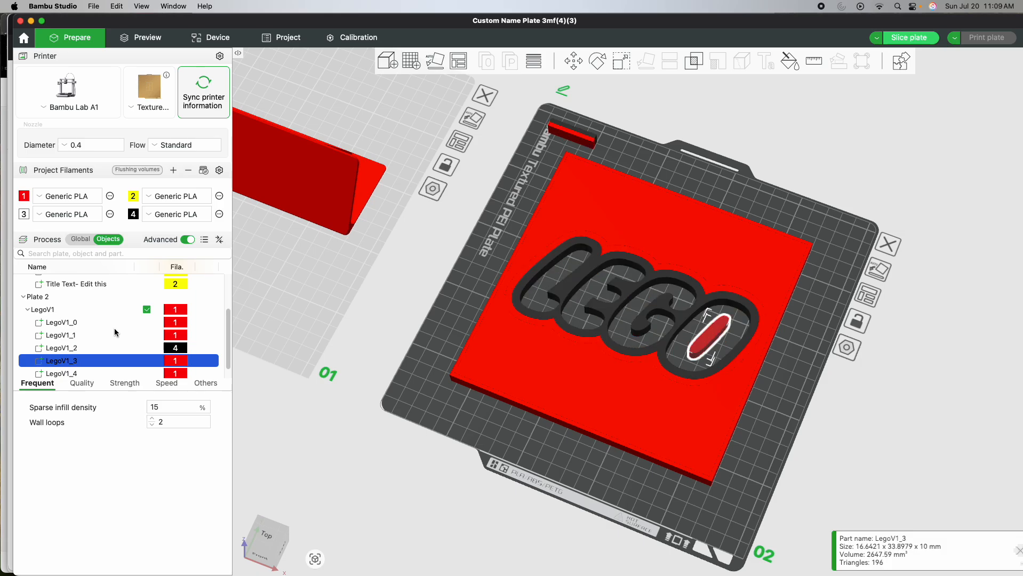
key("Down")
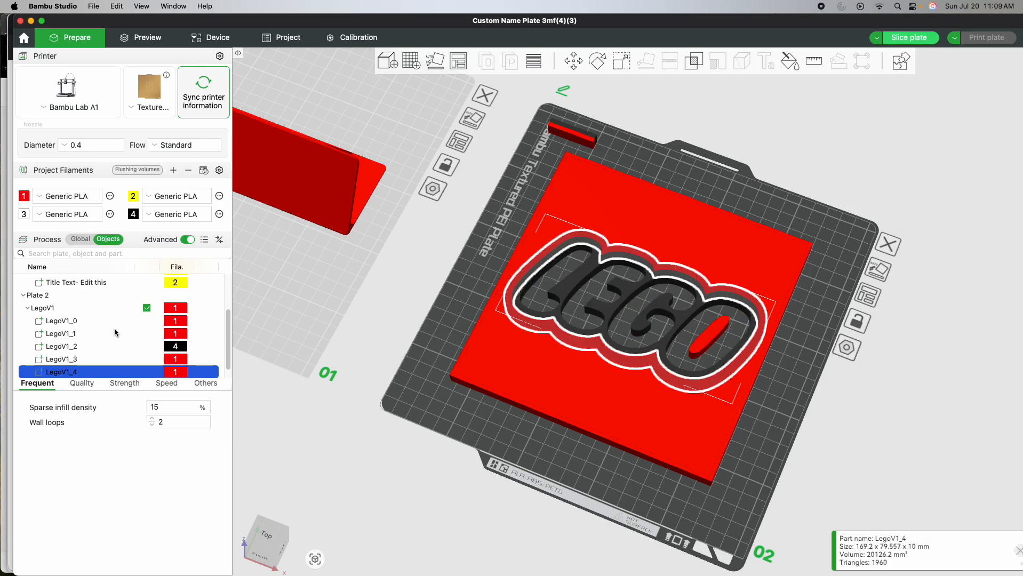
key("2")
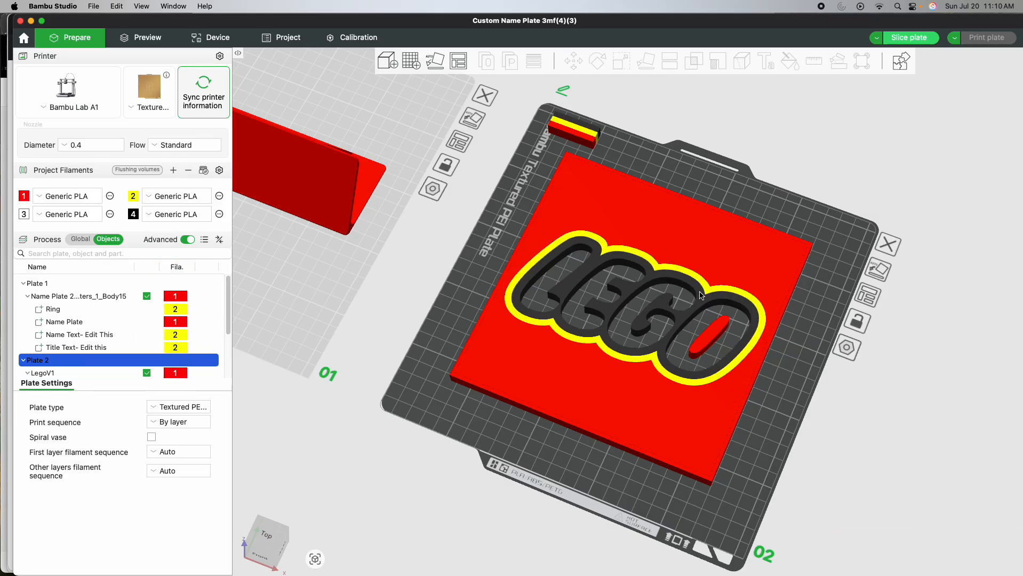
- Delete the LegoV1 model from plate 2 and switch back to xTool Creative Space
left_click(653, 401)
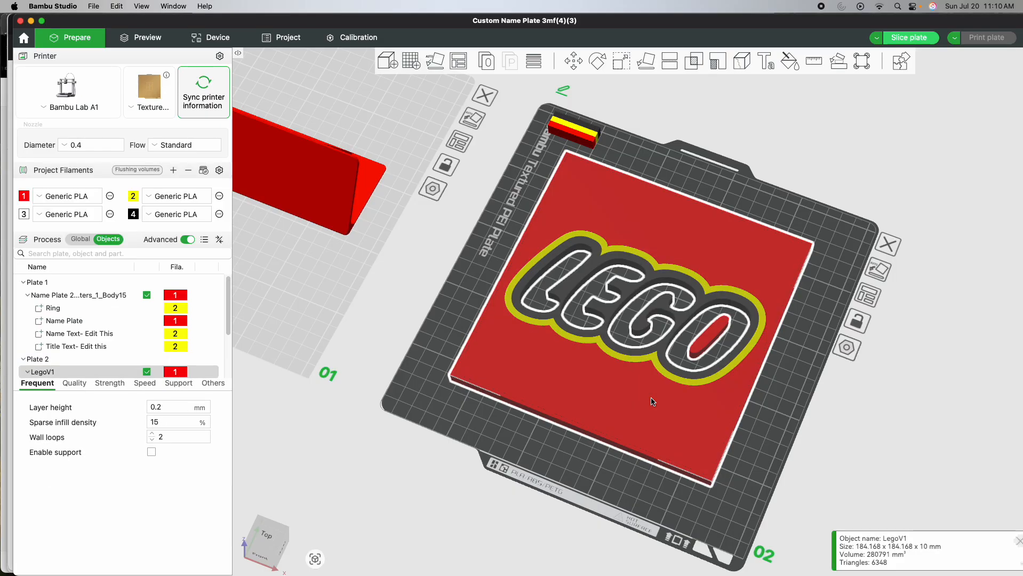
key("Delete")
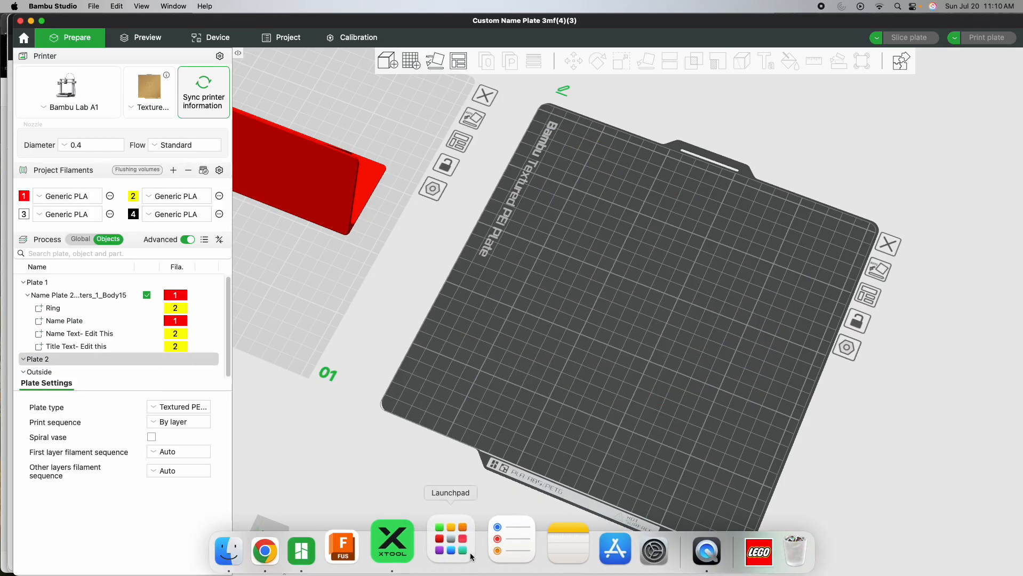
left_click(426, 549)
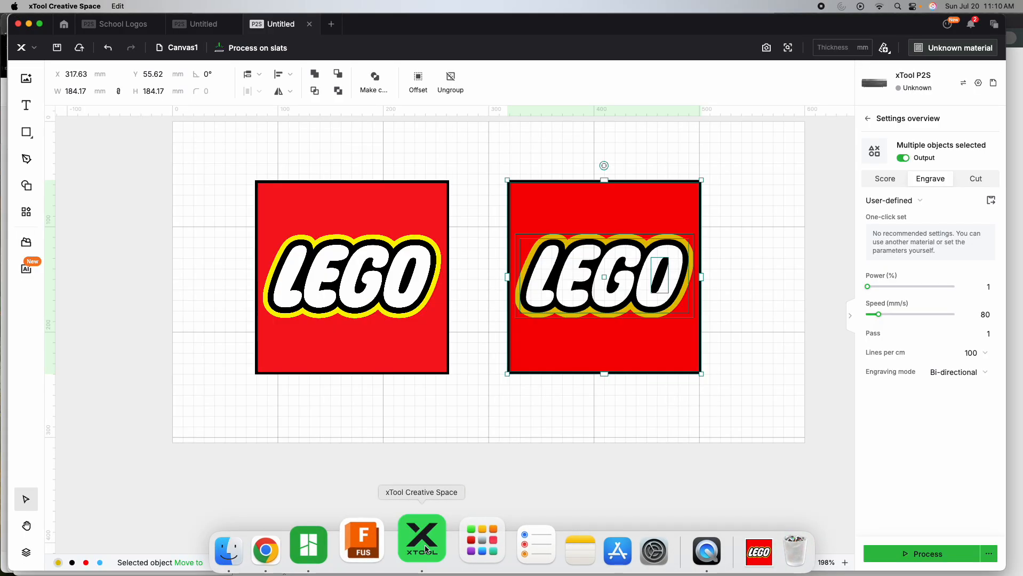
- Ungroup the traced vector logo and delete its black square border and red background, keeping the outlined lettering
left_click(558, 400)
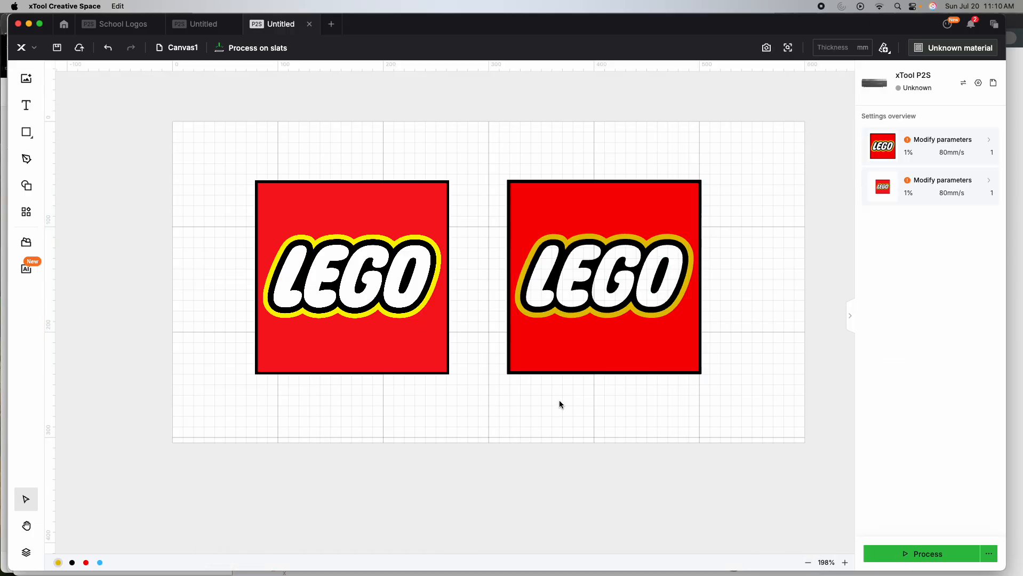
left_click(639, 365)
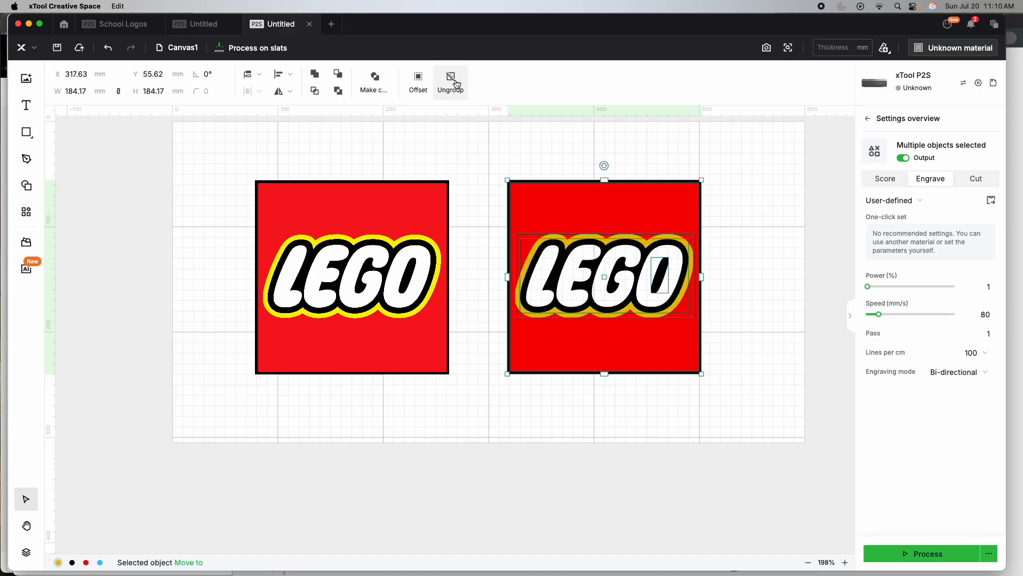
left_click(471, 131)
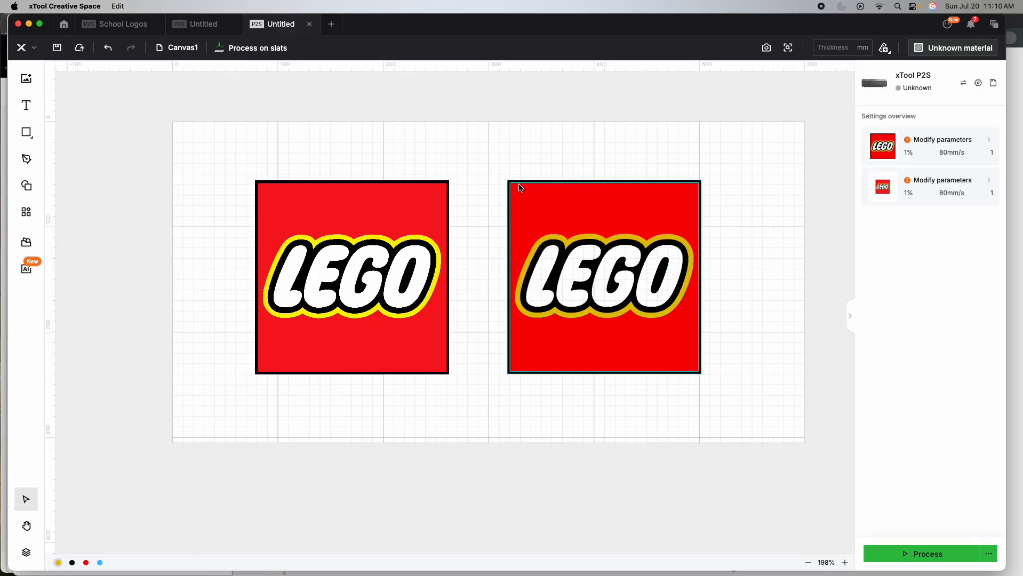
left_click(523, 192)
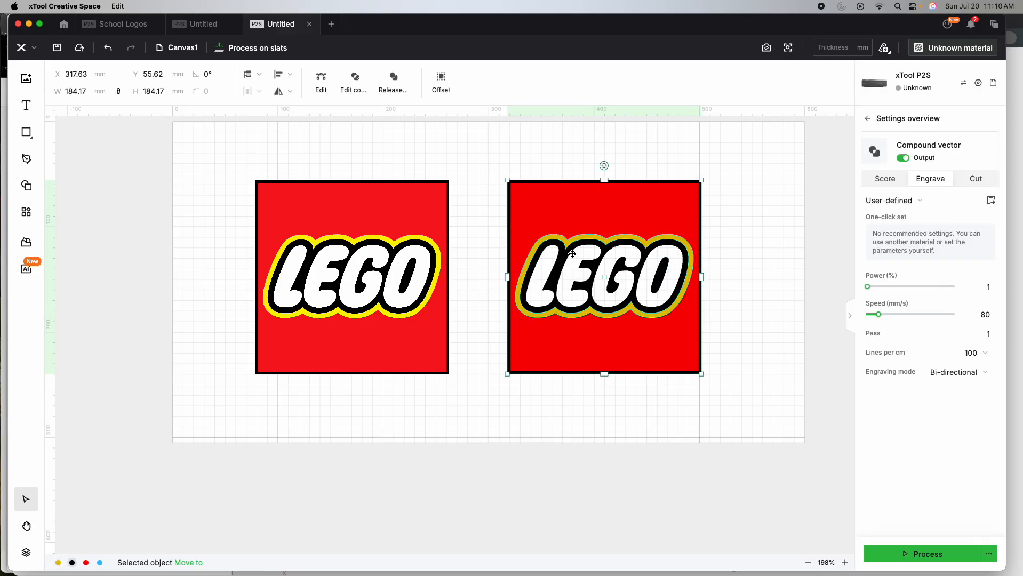
key("Delete")
left_click(566, 205)
key("Delete")
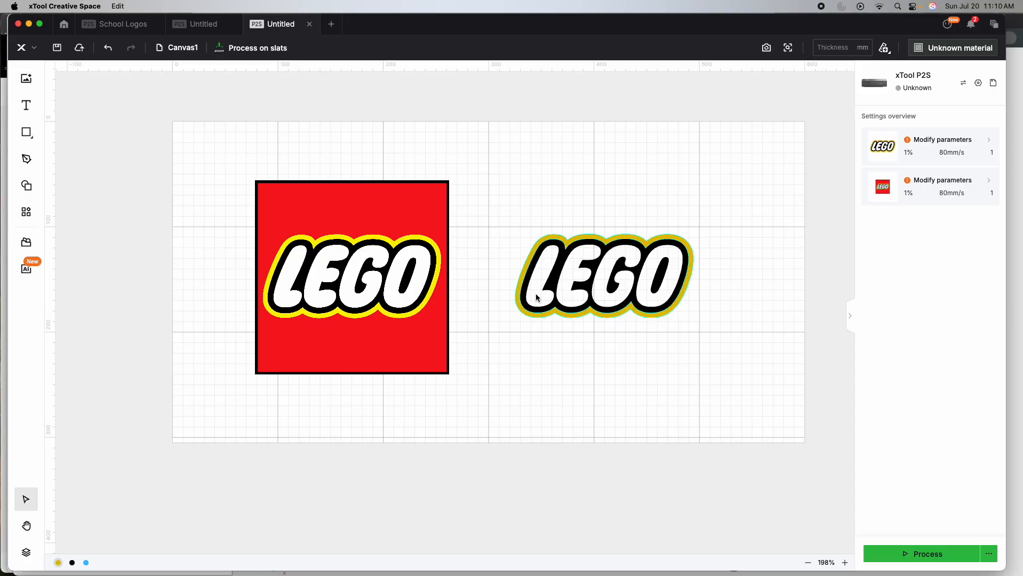
- Invert the colors of the original logo bitmap with the Adjust tool
left_click(384, 326)
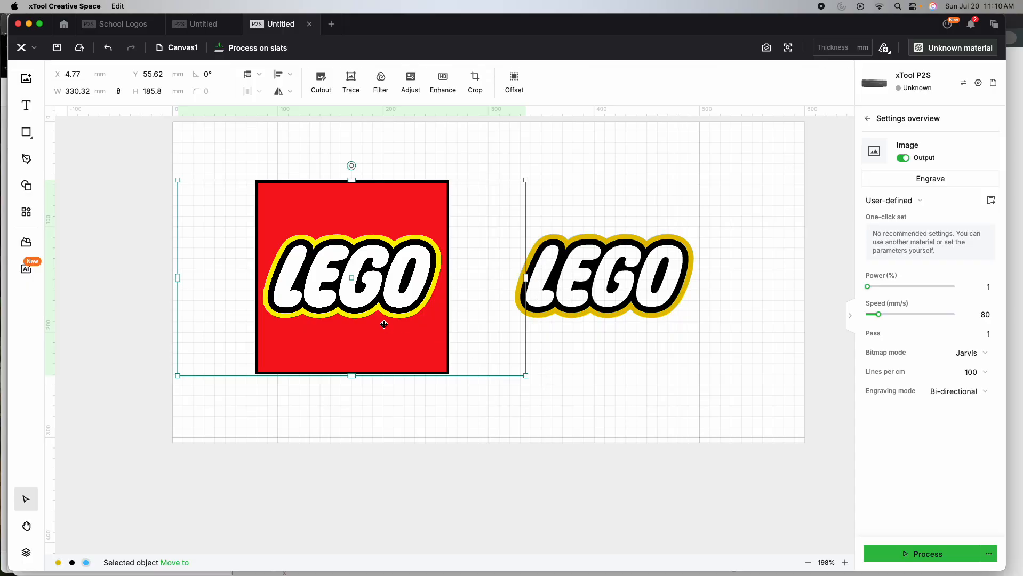
left_click(414, 81)
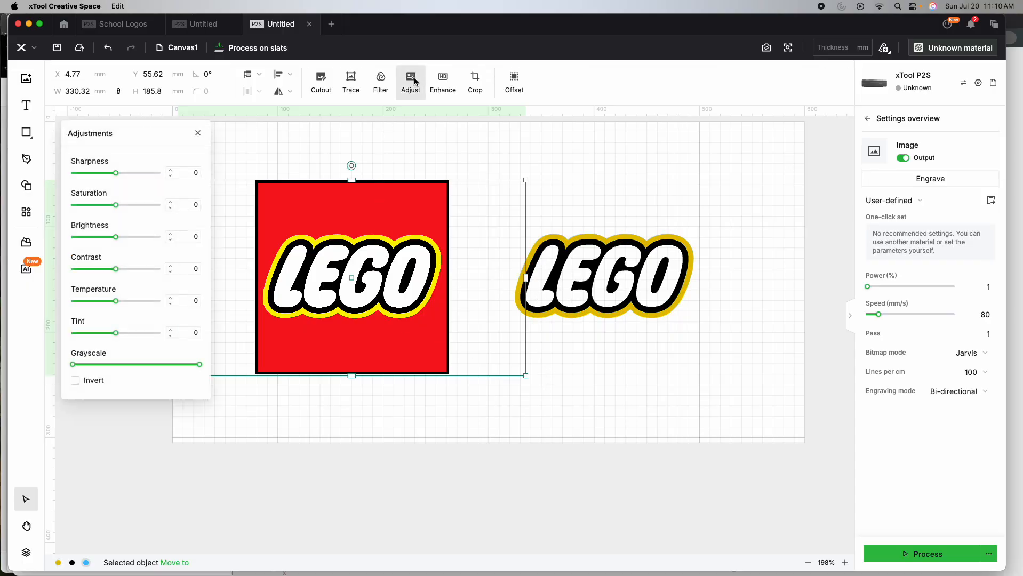
left_click(76, 380)
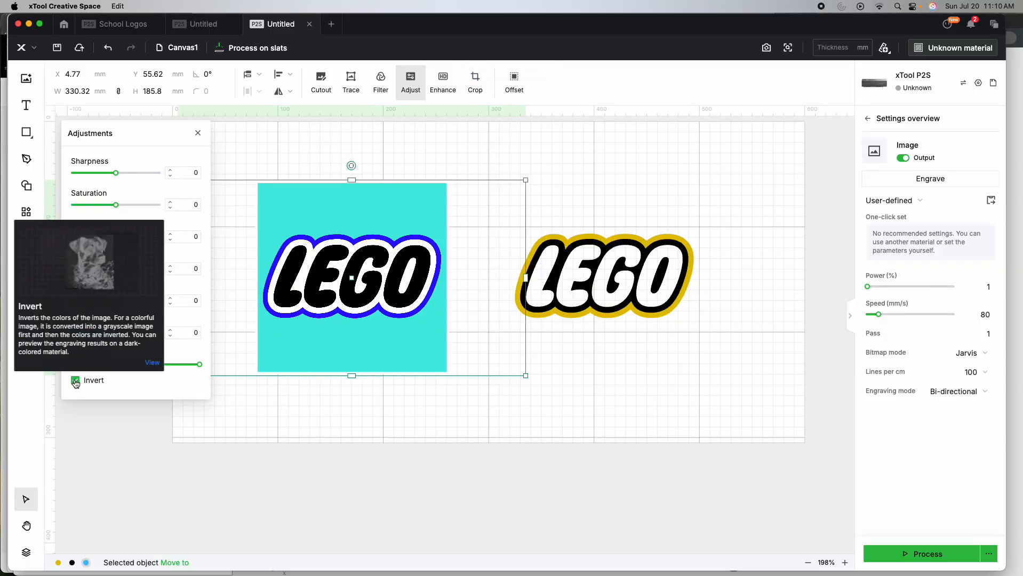
left_click(258, 411)
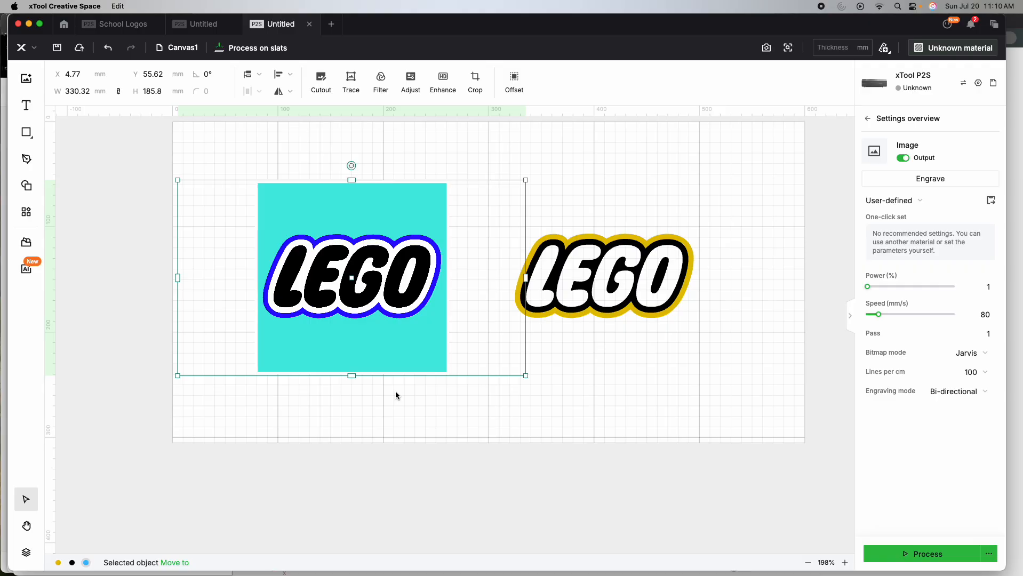
- Trace the inverted logo bitmap into vectors
left_click(367, 411)
left_click(353, 320)
left_click(351, 82)
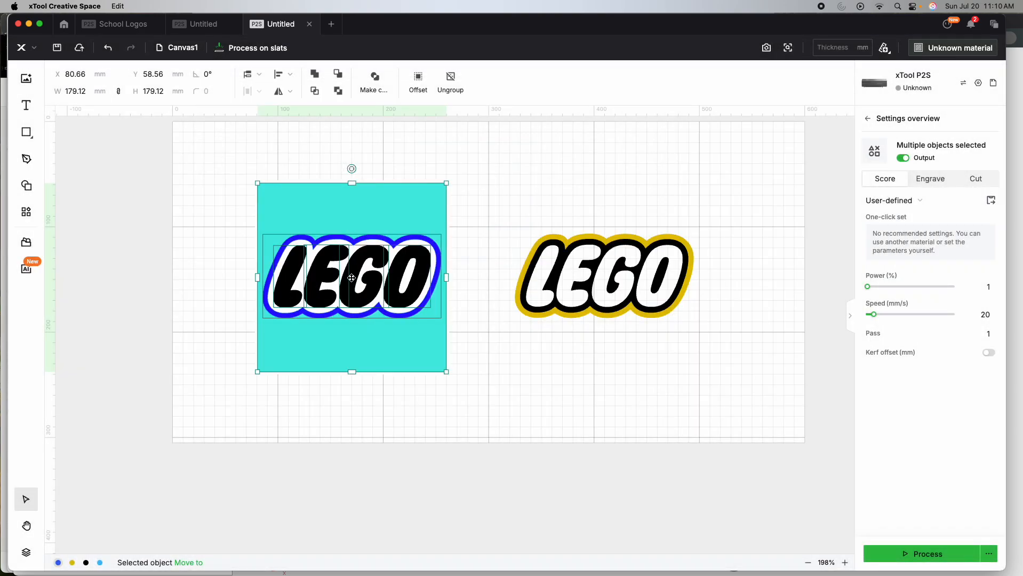
- Move the new tracing below the outlined logo, to about X 311 mm, Y 206 mm, and set its processing type to Engrave
mouse_move(351, 278)
left_mouse_down()
mouse_move(567, 429)
mouse_move(593, 432)
left_mouse_up()
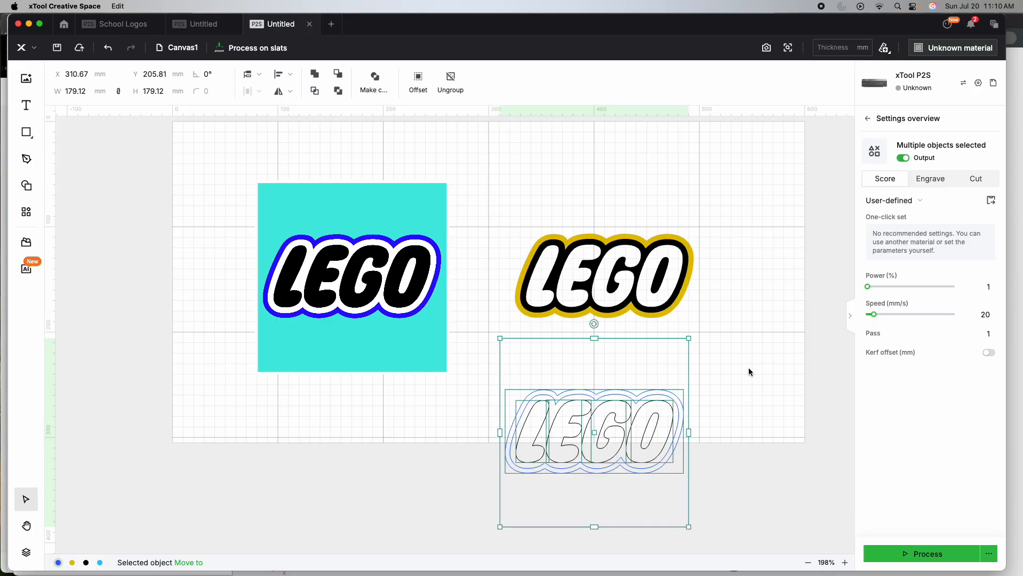
left_click(931, 180)
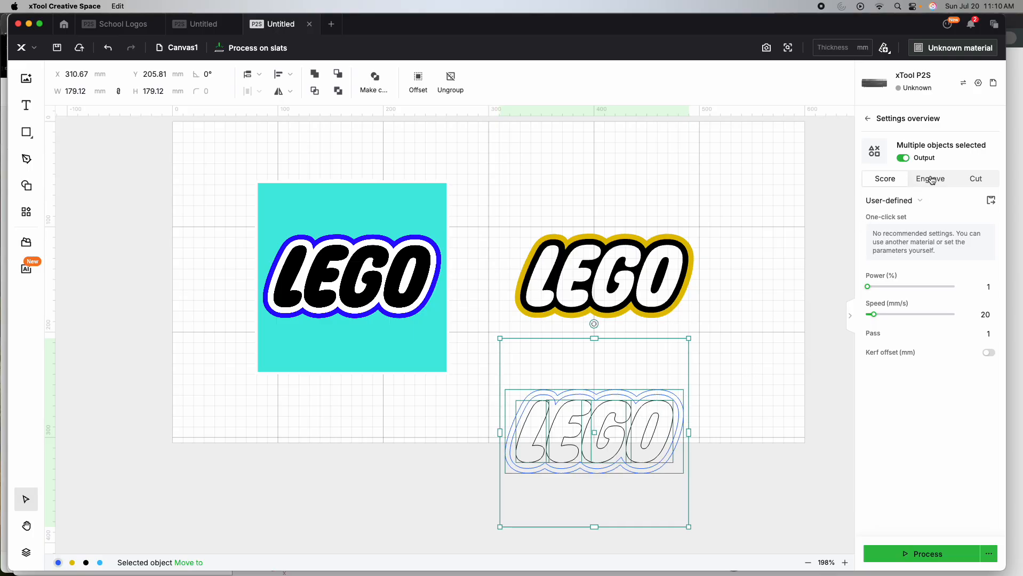
left_click(721, 378)
- Ungroup the new tracing and delete its blue background square and blue outline, keeping only the black letters
left_click(664, 365)
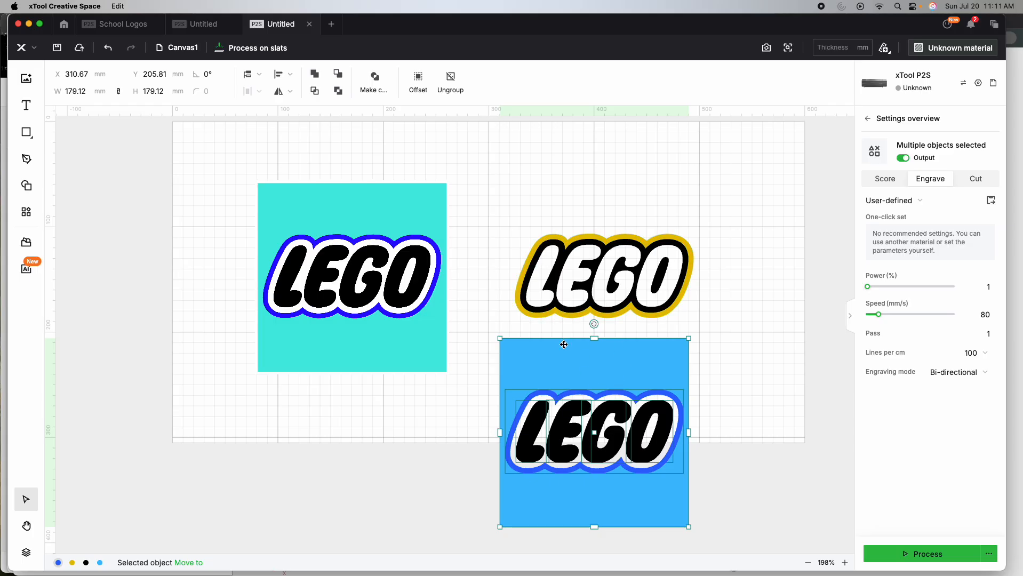
left_click(450, 83)
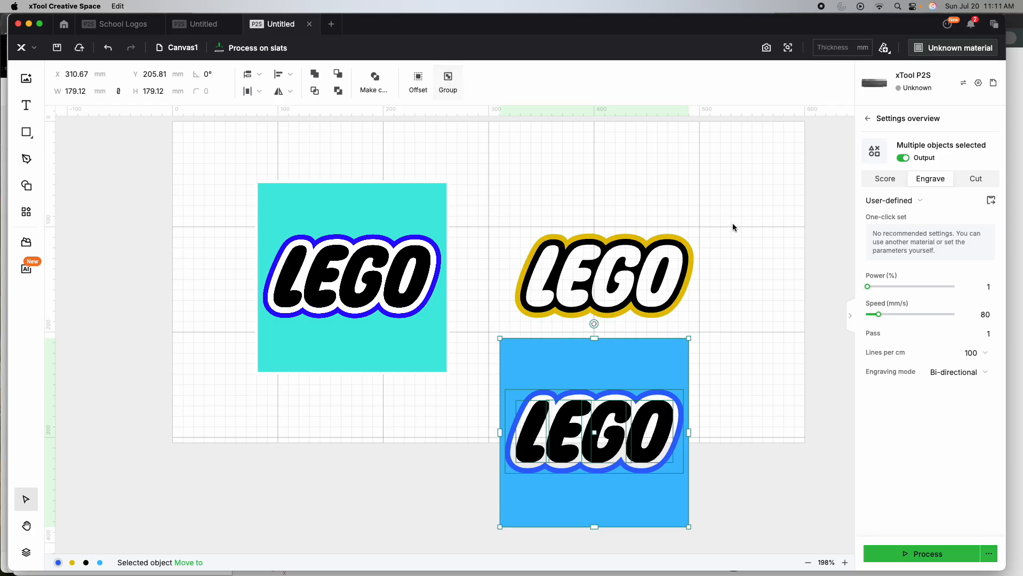
left_click(761, 317)
left_click(649, 370)
key("Delete")
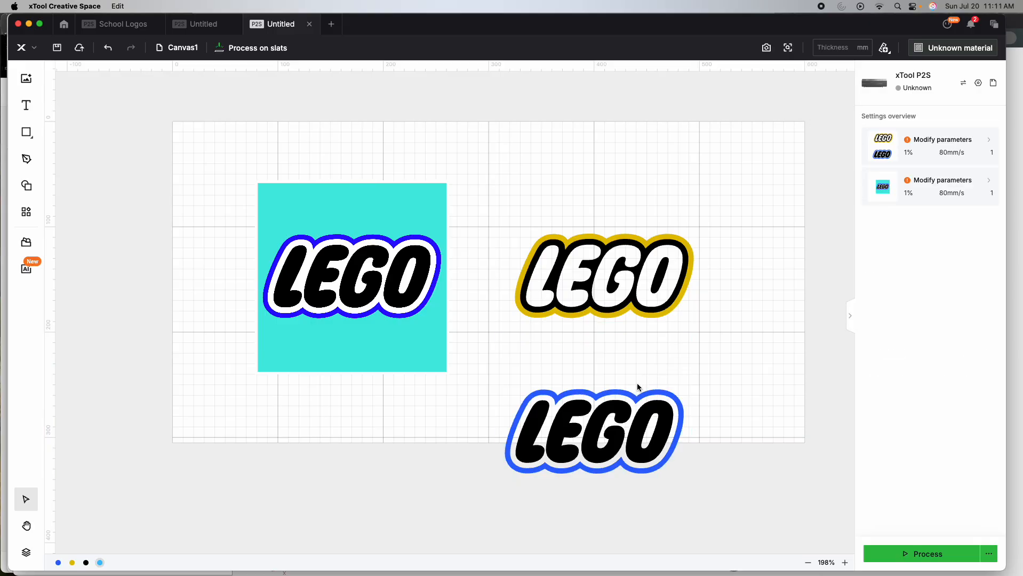
left_click(628, 399)
key("Delete")
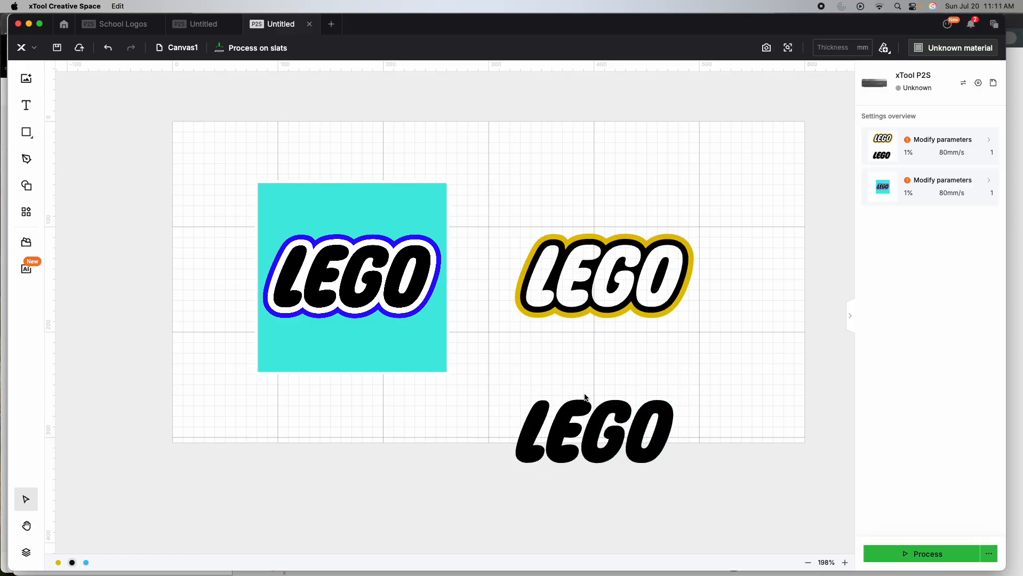
- Group the four black letters and move them onto the outlined logo, to about X 335 mm, Y 117 mm
left_click_drag(508, 391, 707, 478)
left_click(443, 79)
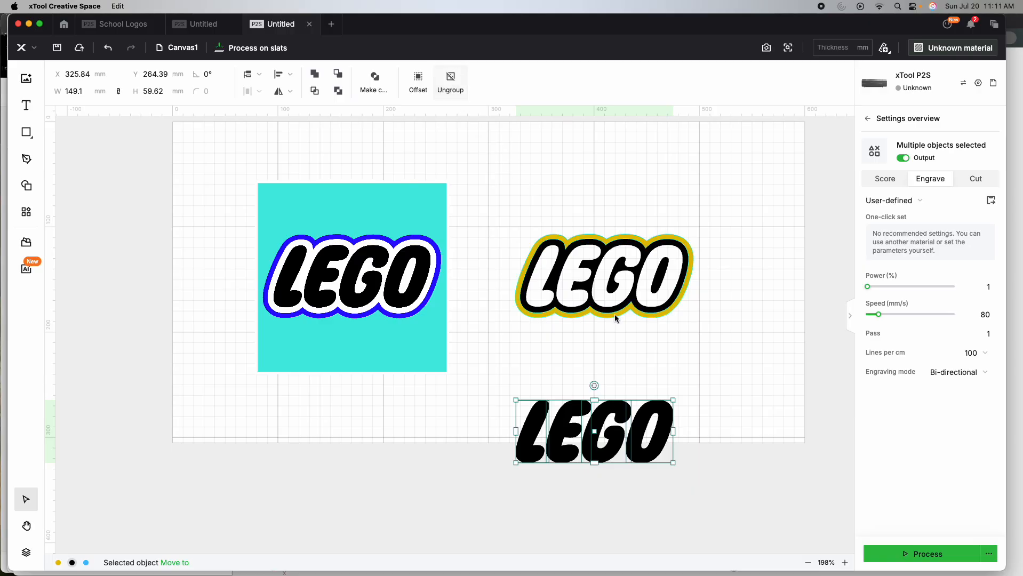
left_click(701, 349)
left_click_drag(594, 431, 603, 276)
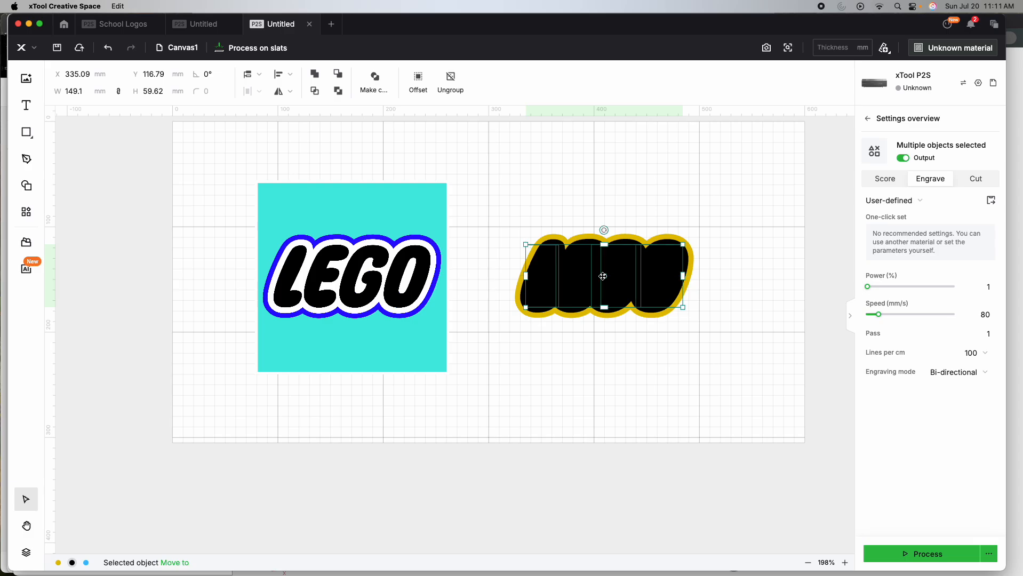
left_click(650, 383)
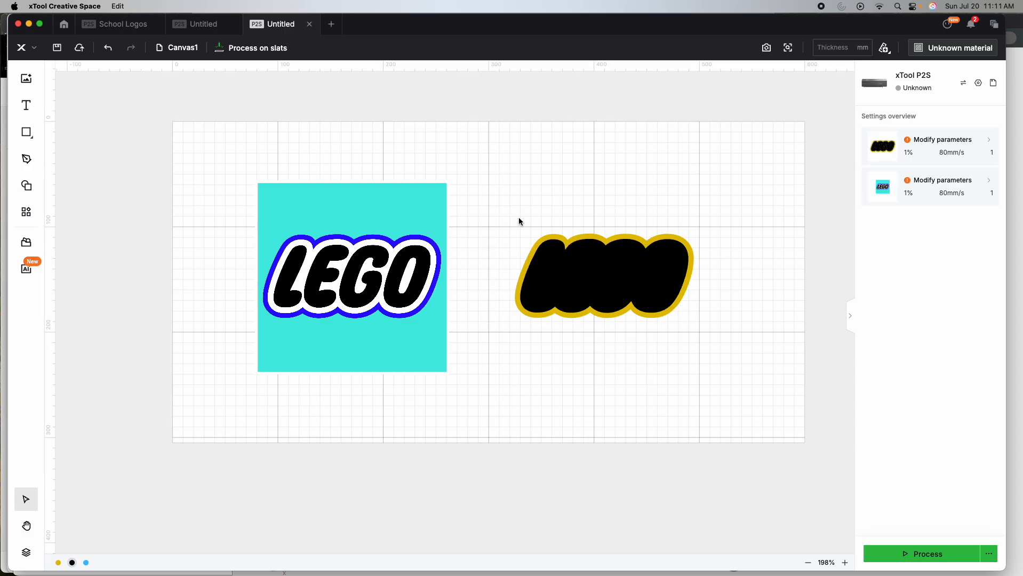
- Move the source logo bitmap farther away from the vector logo, and group the vector outline with the letters
left_click_drag(506, 265, 521, 212)
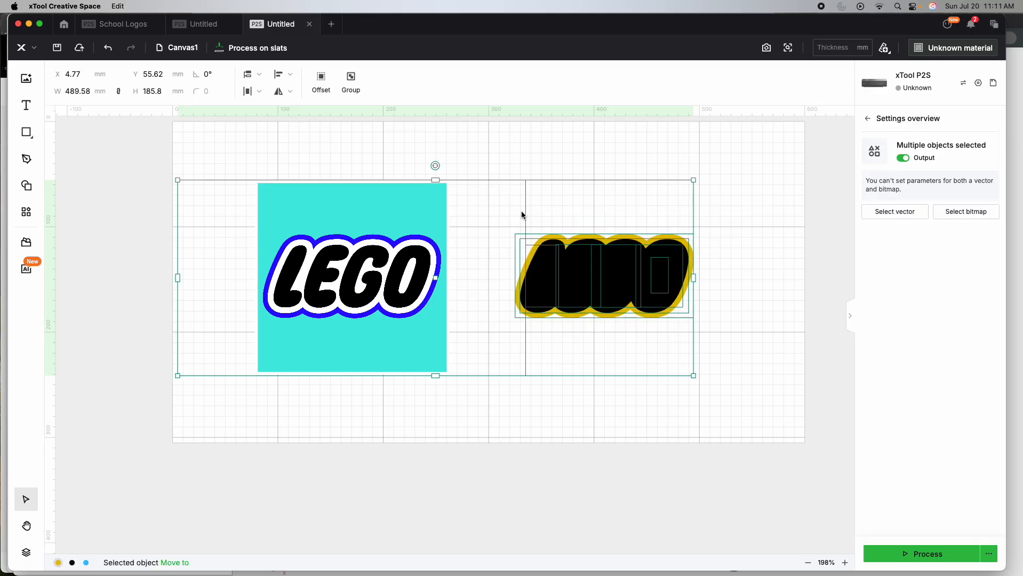
left_click_drag(392, 264, 340, 266)
left_click(494, 453)
left_click_drag(710, 350, 506, 216)
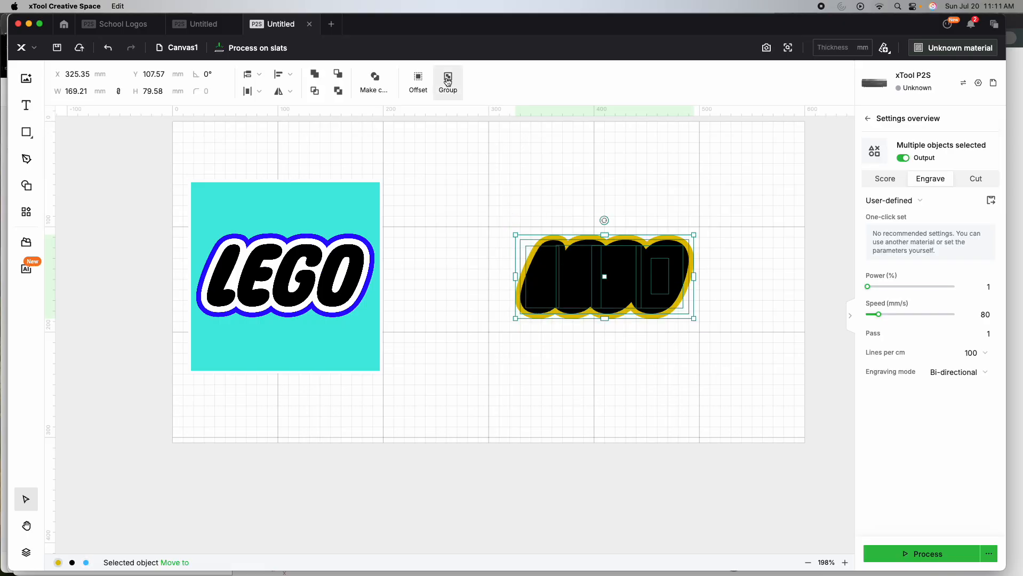
left_click(727, 301)
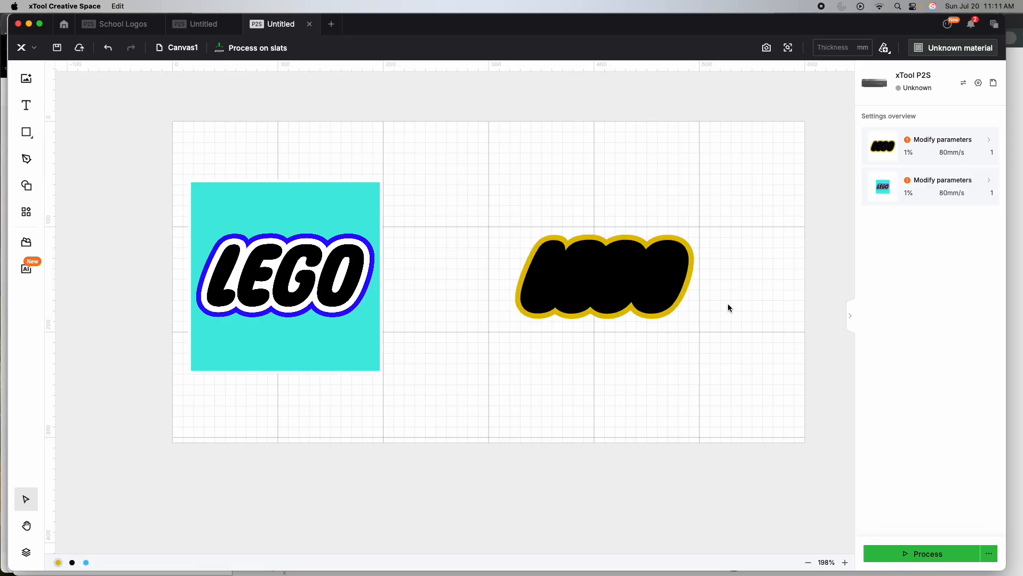
- Export the grouped vector logo as an SVG named legov2 in the Downloads folder
right_click(639, 264)
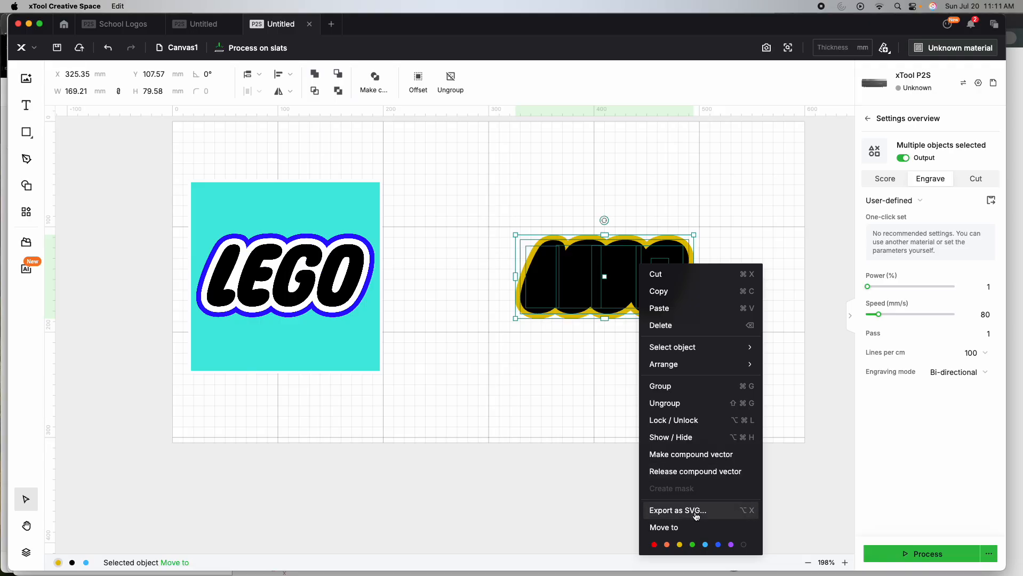
left_click(677, 509)
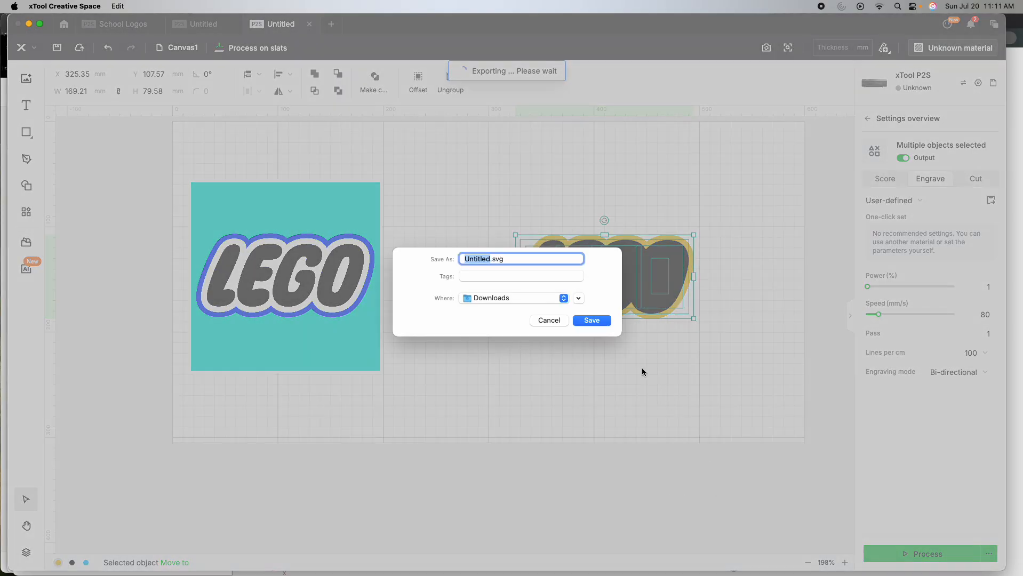
type("legov2")
key("Return")
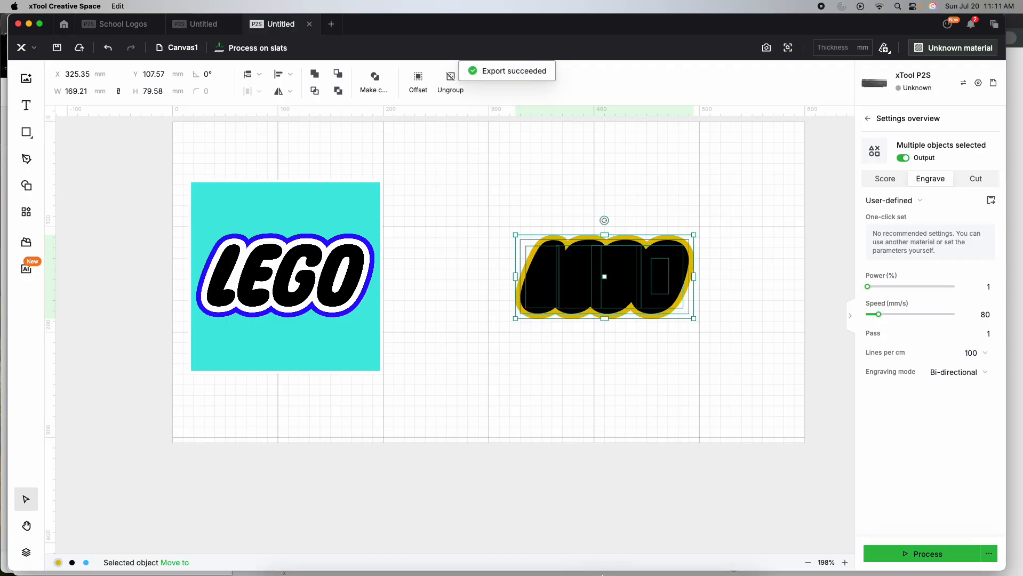
- Switch to Bambu Studio, import legov2.svg onto plate 2, and bring its list of parts into view
mouse_move(608, 568)
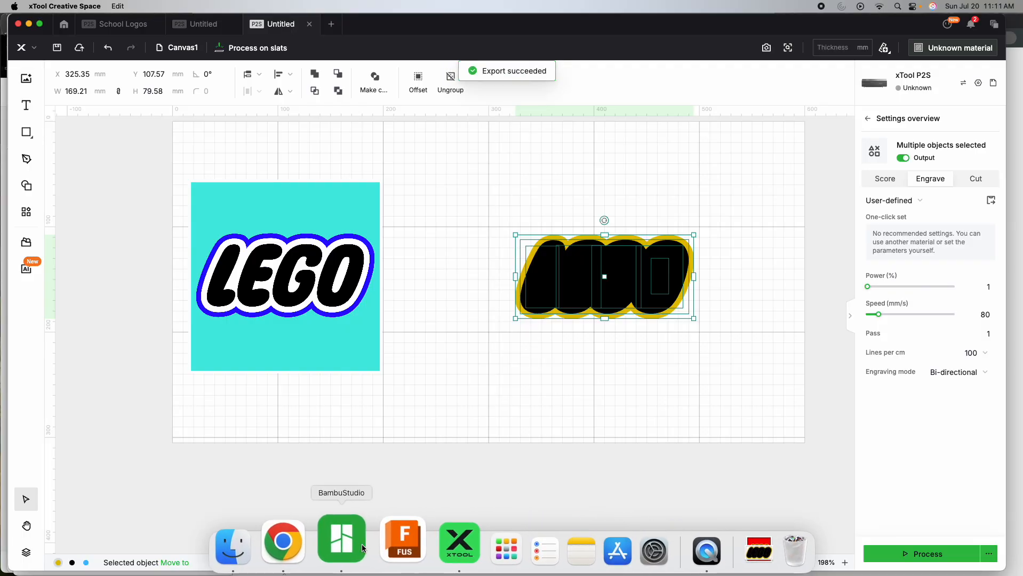
left_click(361, 544)
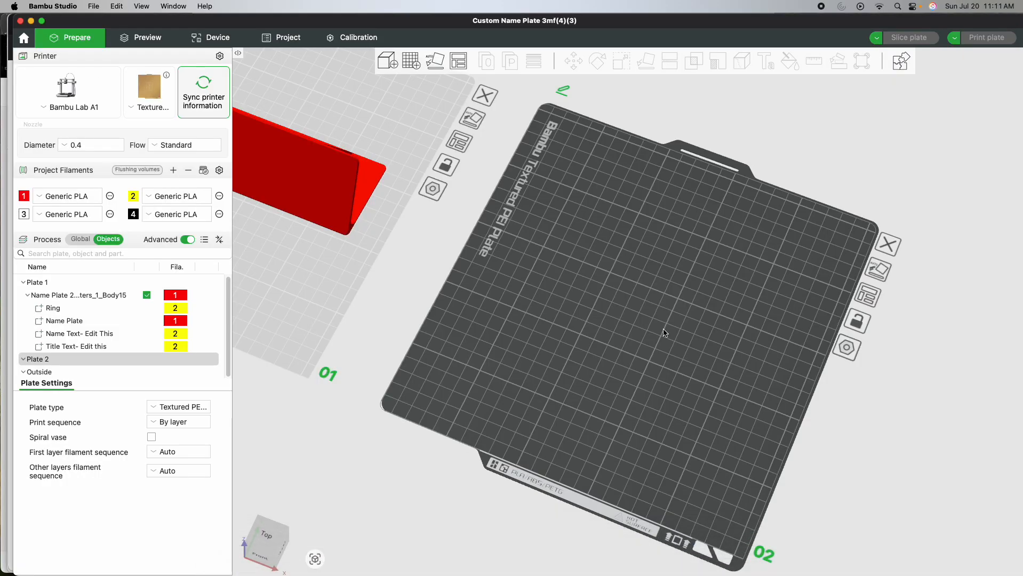
key("super+i")
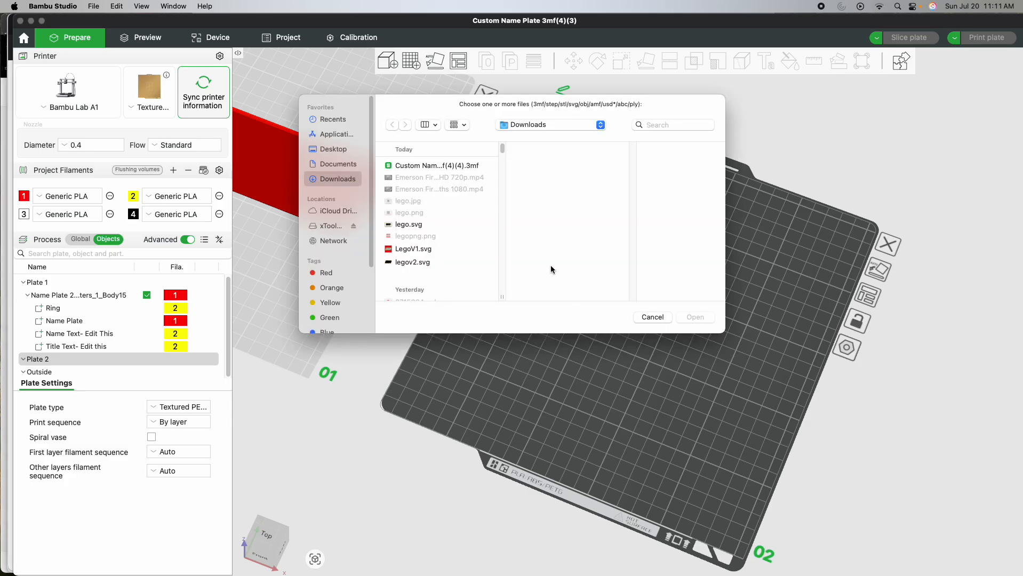
double_click(428, 260)
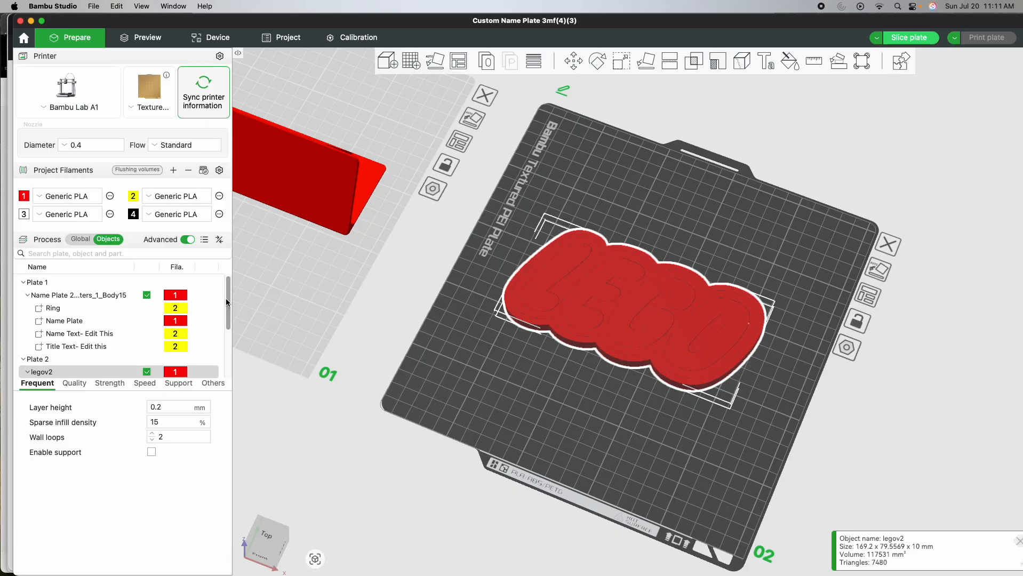
left_click_drag(228, 298, 229, 327)
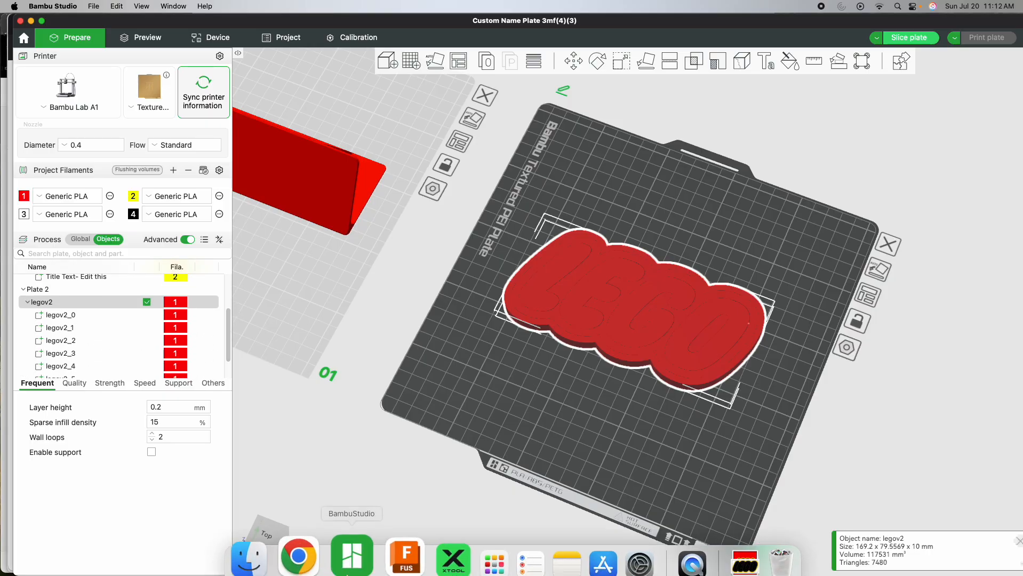
- Check the reference LEGO logo's colors in Chrome and the vector logo in xTool Creative Space, and return to Bambu Studio
left_click(307, 541)
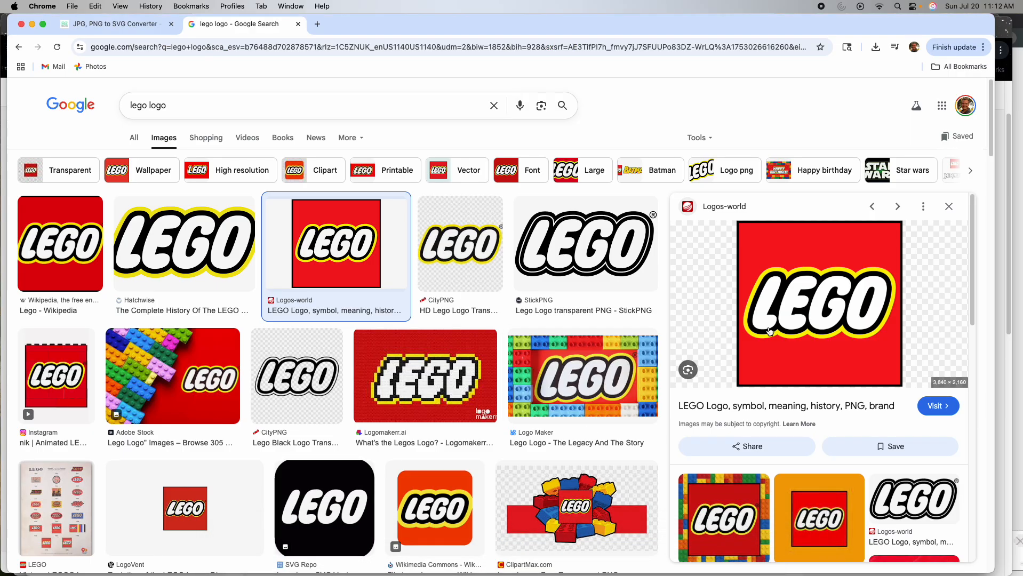
mouse_move(553, 575)
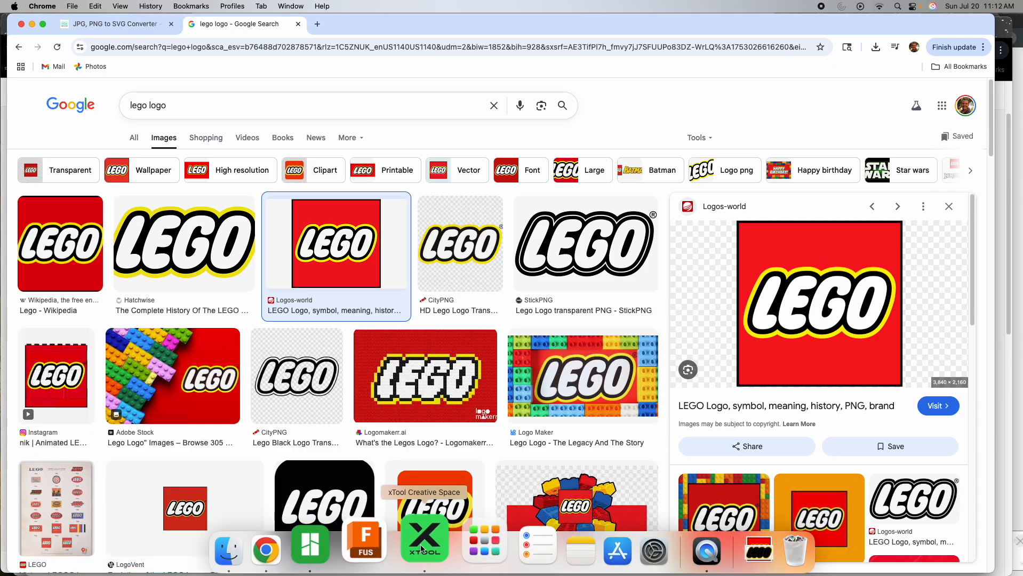
left_click(446, 545)
left_click(520, 361)
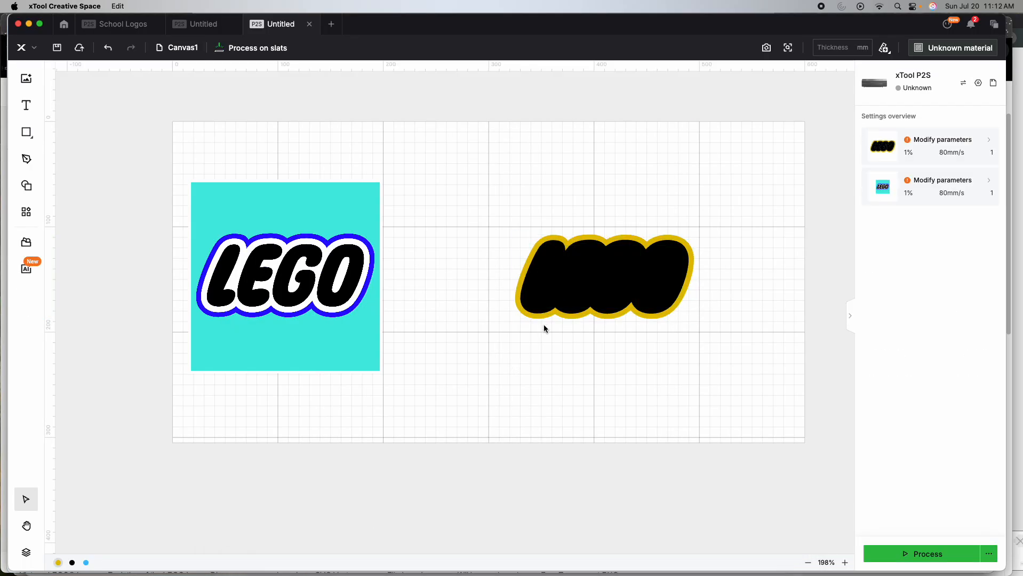
mouse_move(457, 573)
left_click(350, 539)
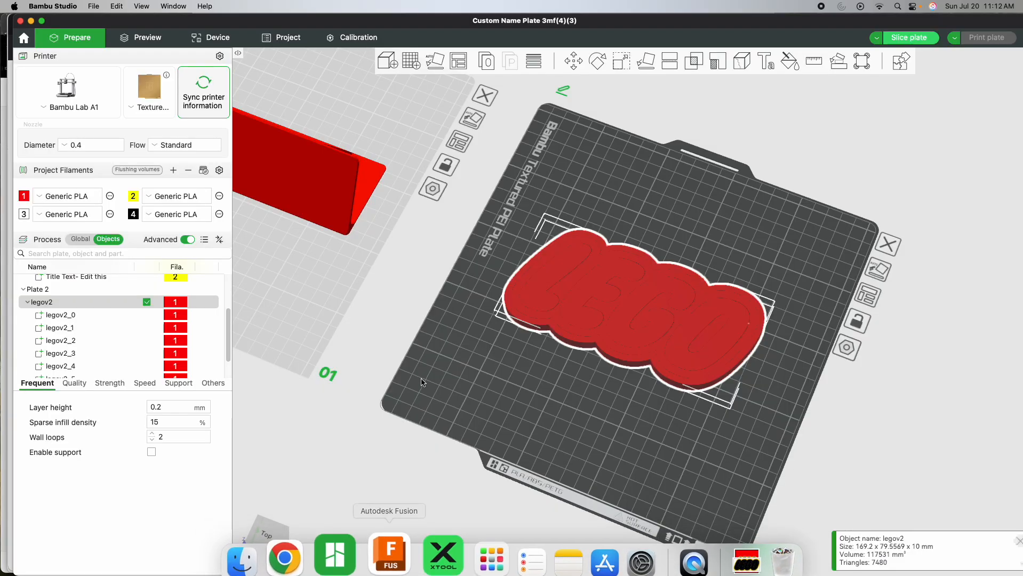
- Assign filament 4 (black) to part legov2_0, the area surrounding the letters
left_click(104, 314)
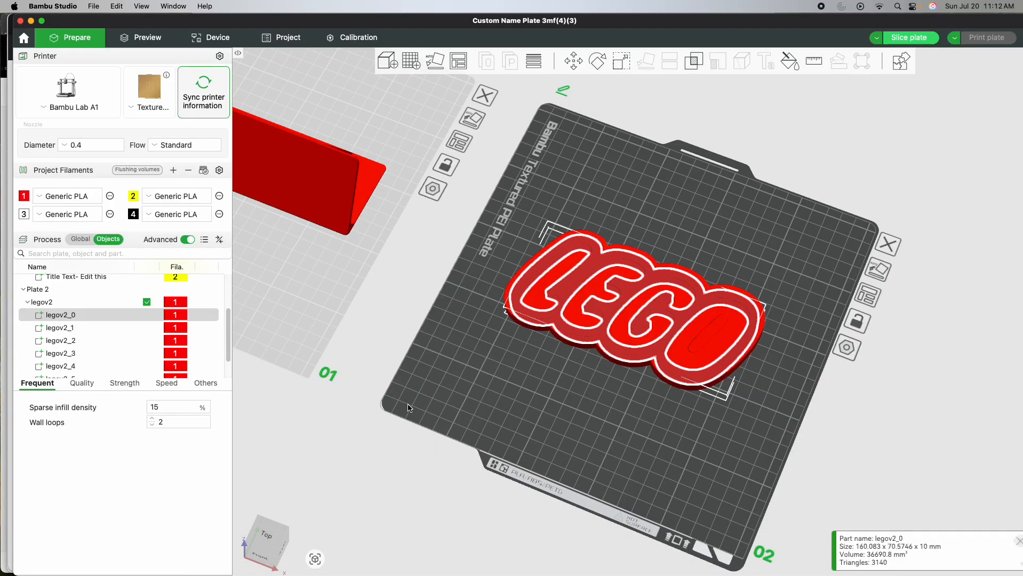
left_click_drag(407, 403, 408, 404)
left_click(96, 341)
left_click(86, 326)
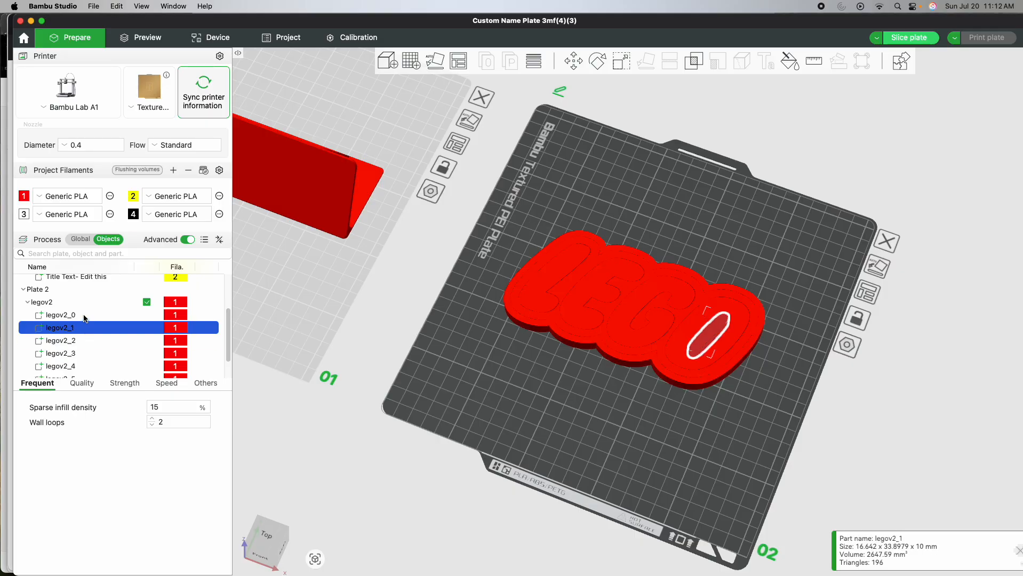
left_click(85, 314)
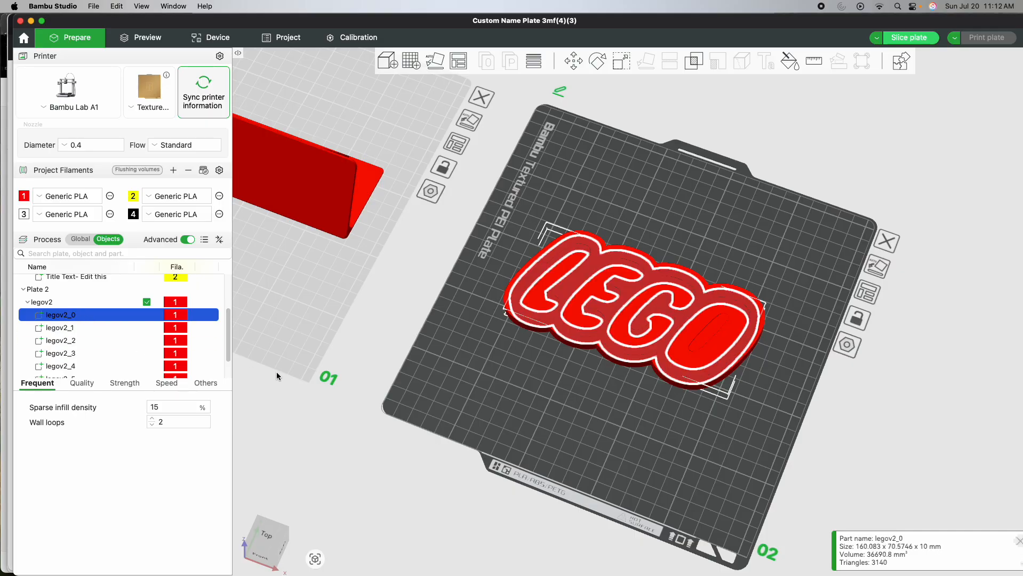
key("4")
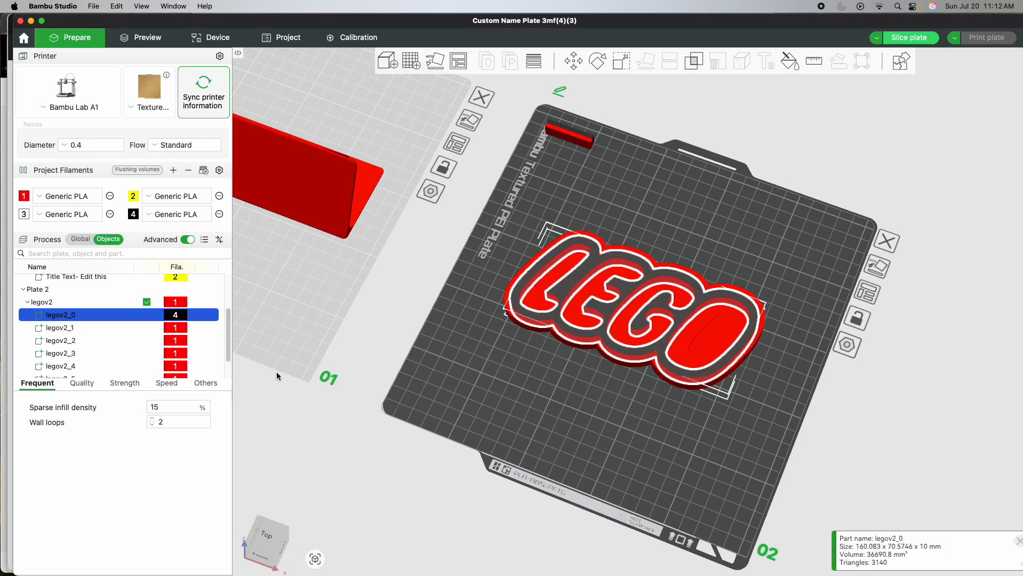
- Examine which areas of the logo the individual legov2 parts cover
key("Down")
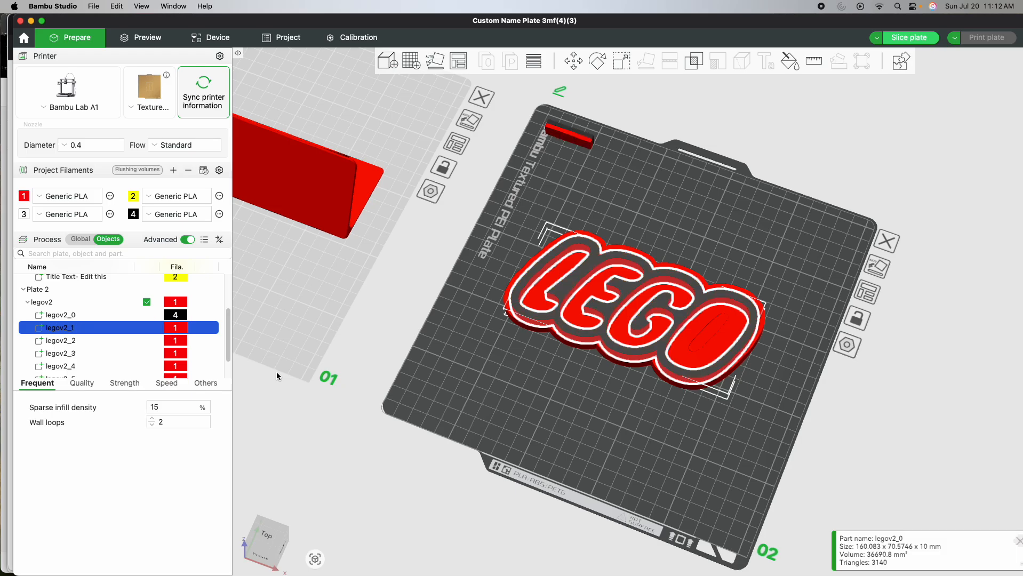
key("Down")
key("Down")
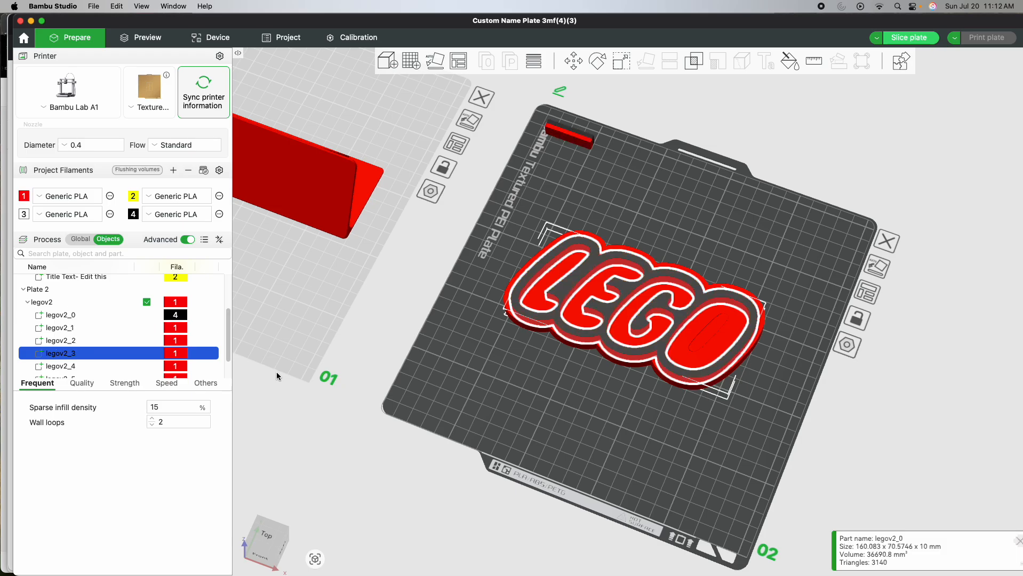
key("Up")
left_click(357, 371)
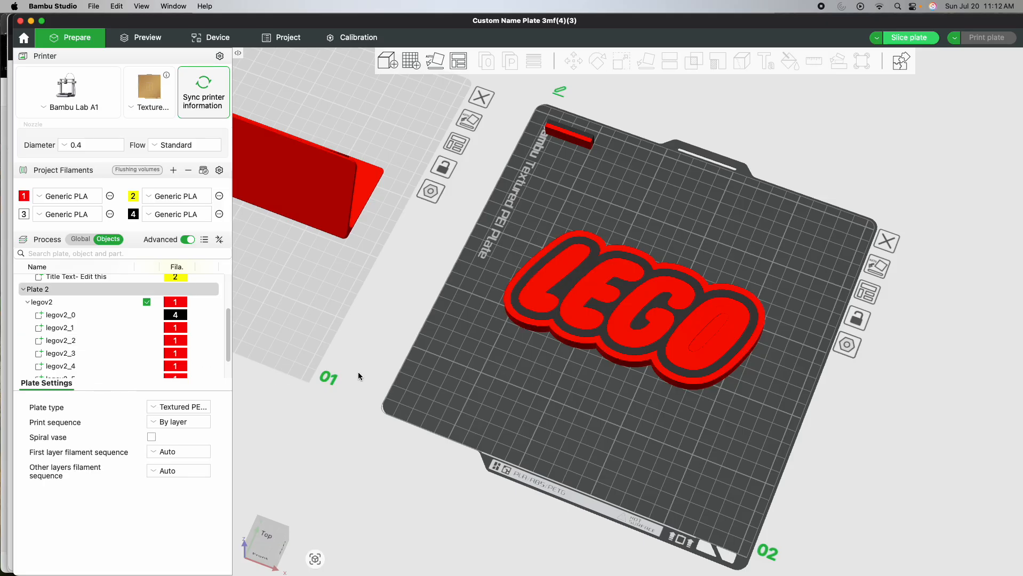
left_click(108, 329)
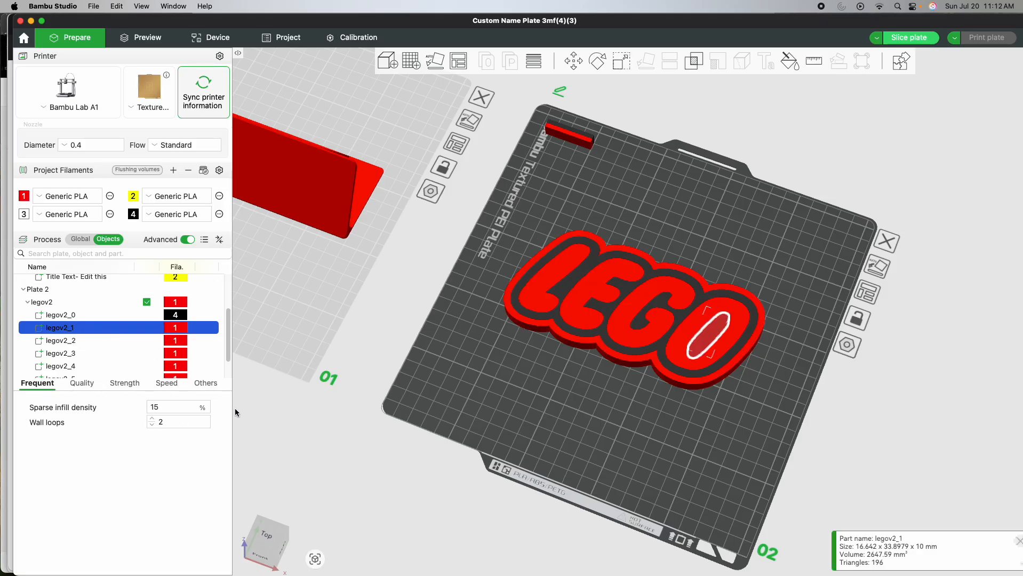
key("Up")
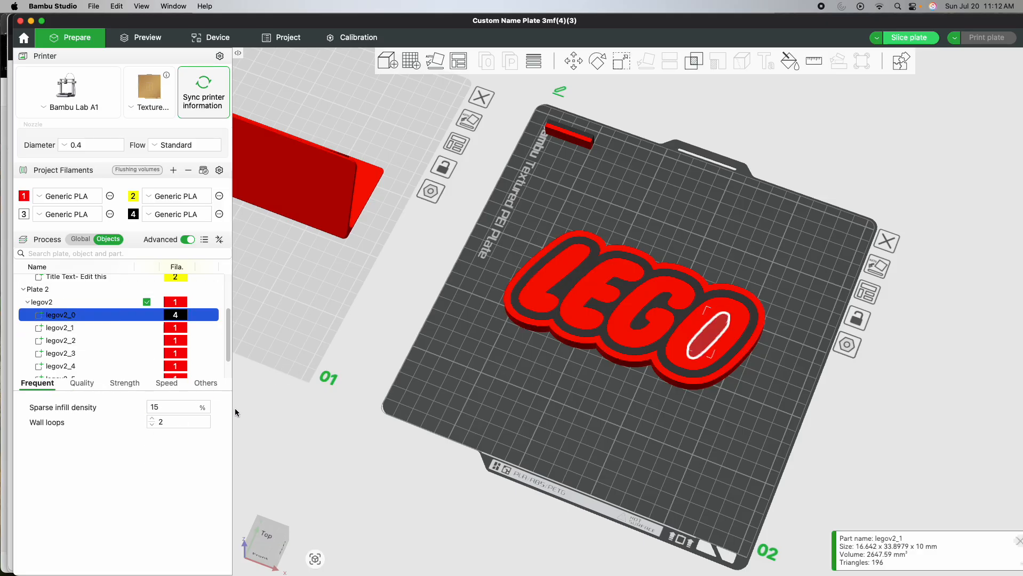
key("Down")
key("Down")
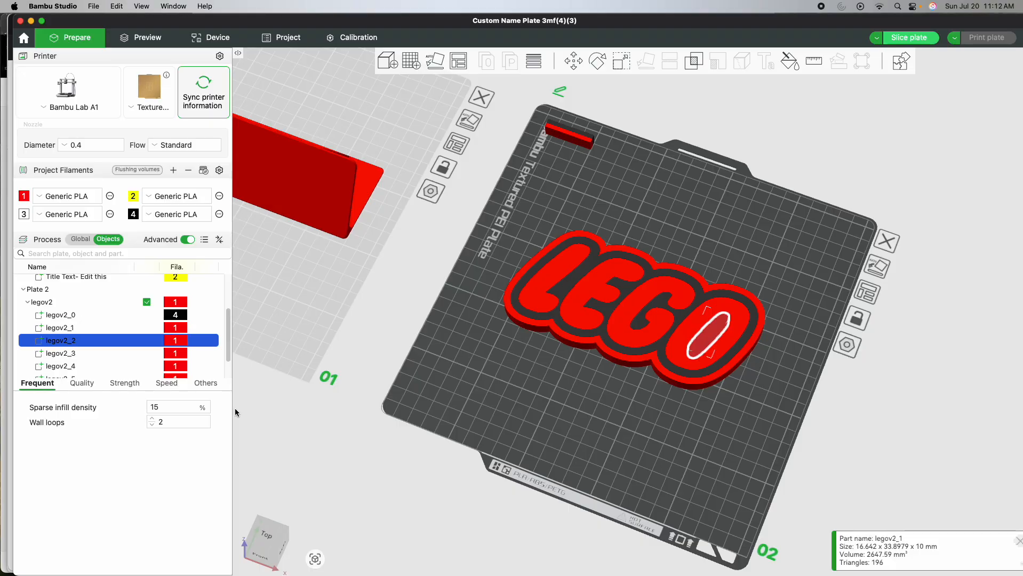
left_click(76, 319)
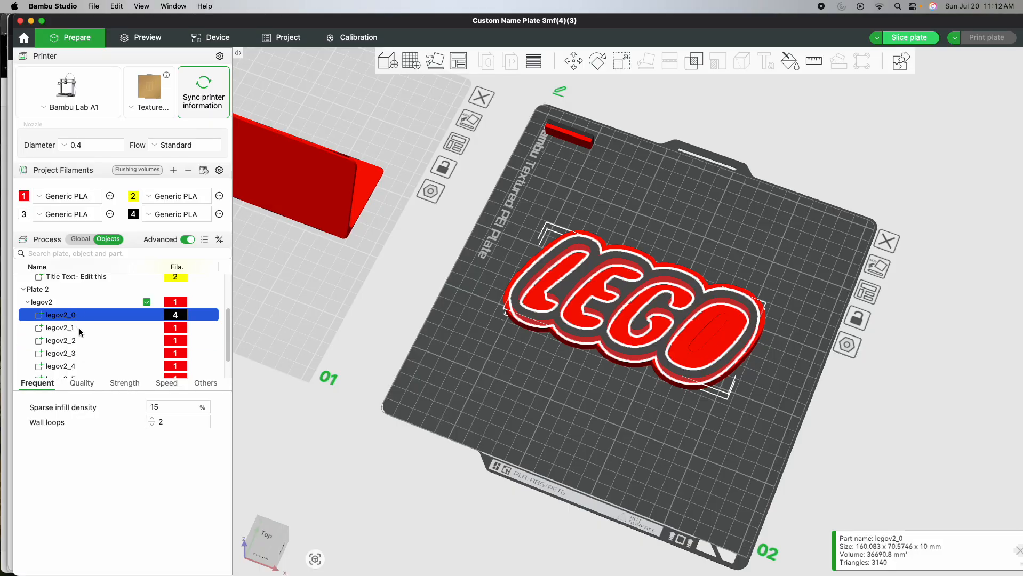
- Assign filament 2 (yellow) to part legov2_2, the logo's outer outline
key("Down")
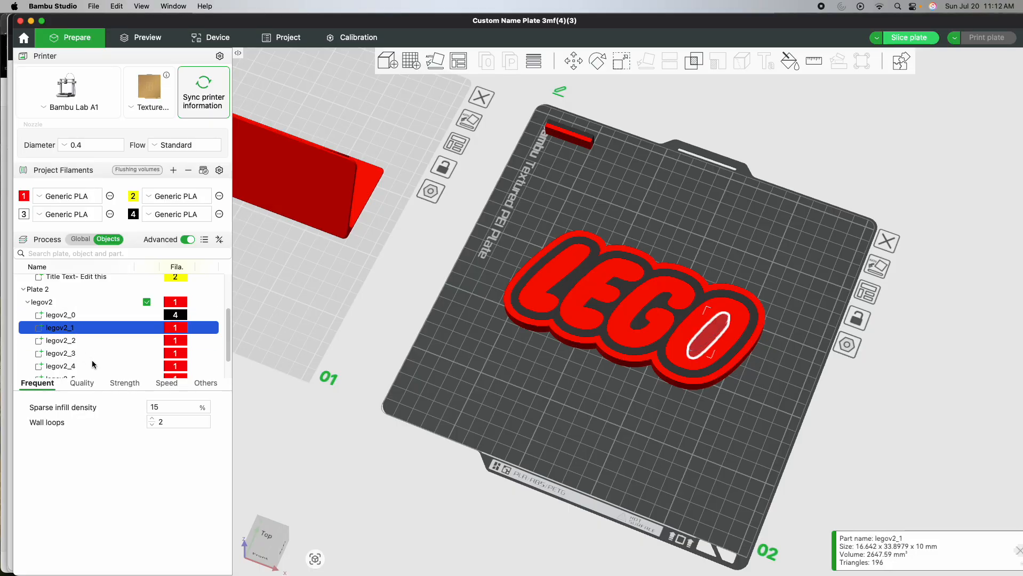
key("Down")
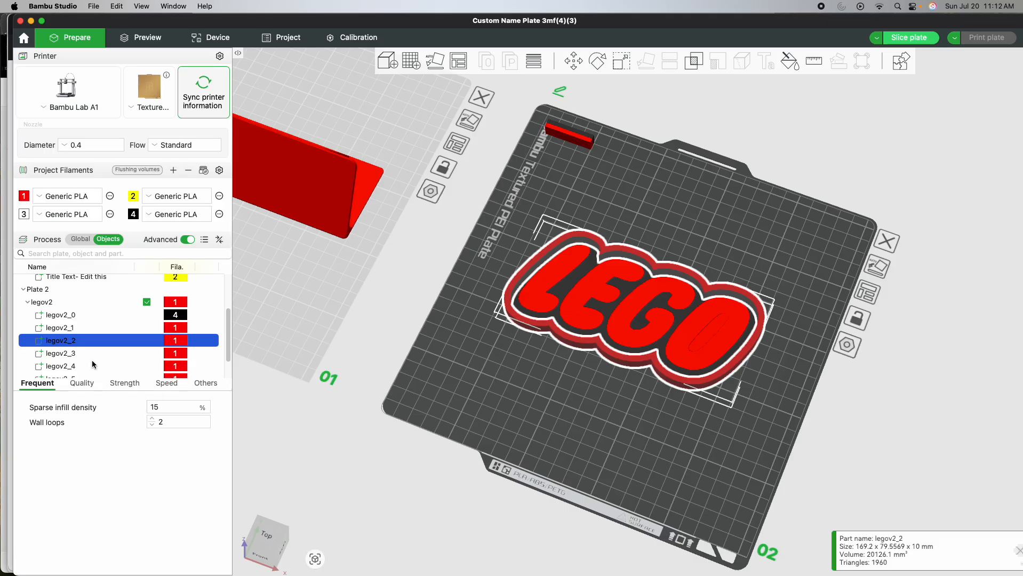
key("2")
key("Down")
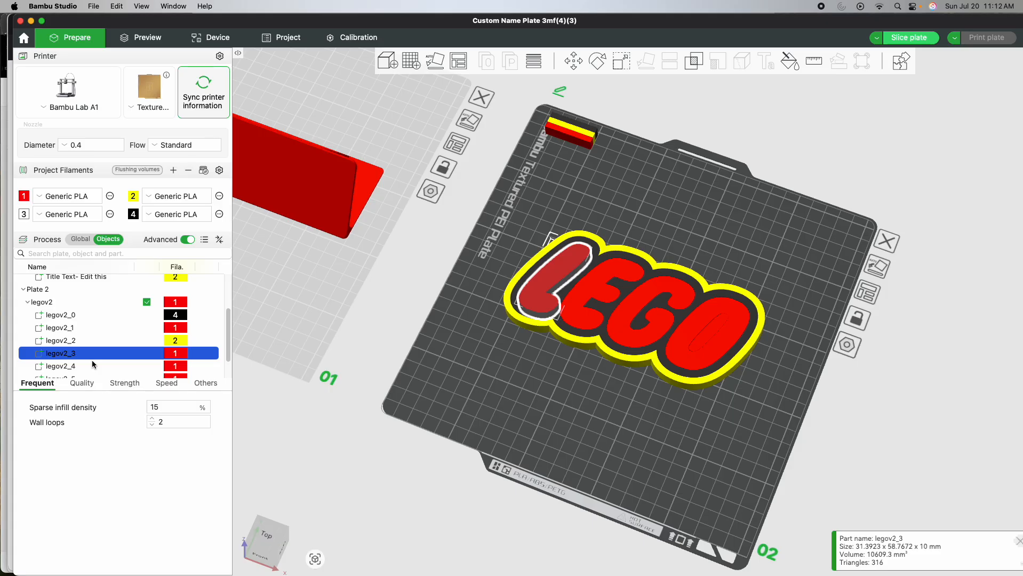
- Assign filament 3 (white) to the four letter parts L, E, G and O
key("3")
key("Down")
key("3")
key("Down")
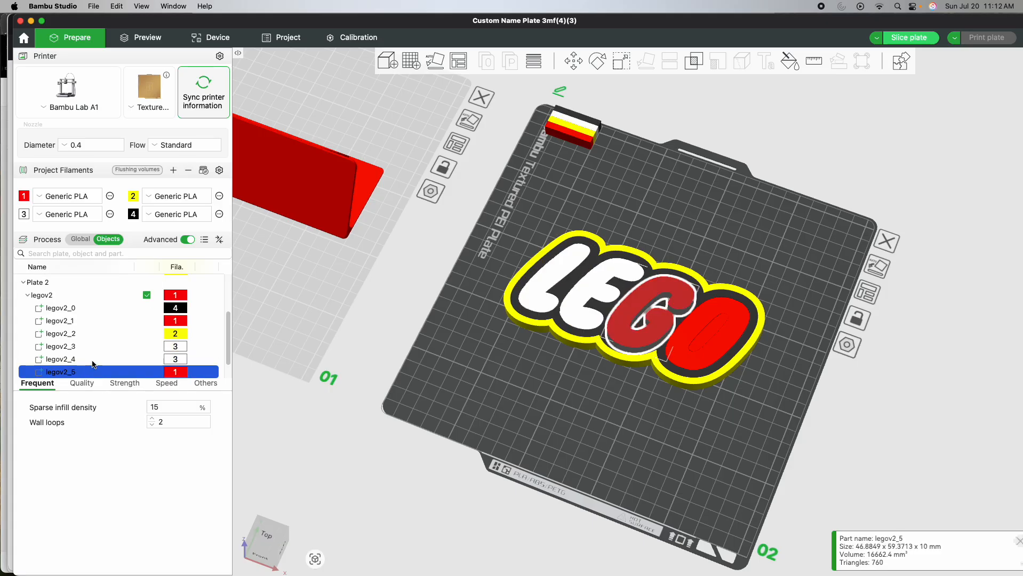
key("3")
key("Down")
key("3")
key("Escape")
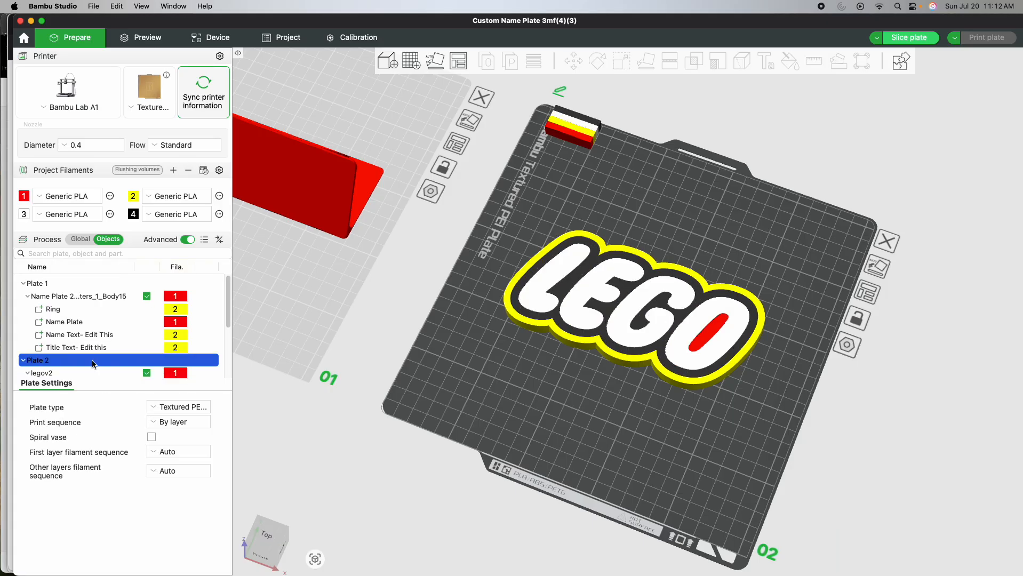
- Assign filament 4 (black) to part legov2_1, the center of the letter O
key("Up")
key("Up")
key("Up")
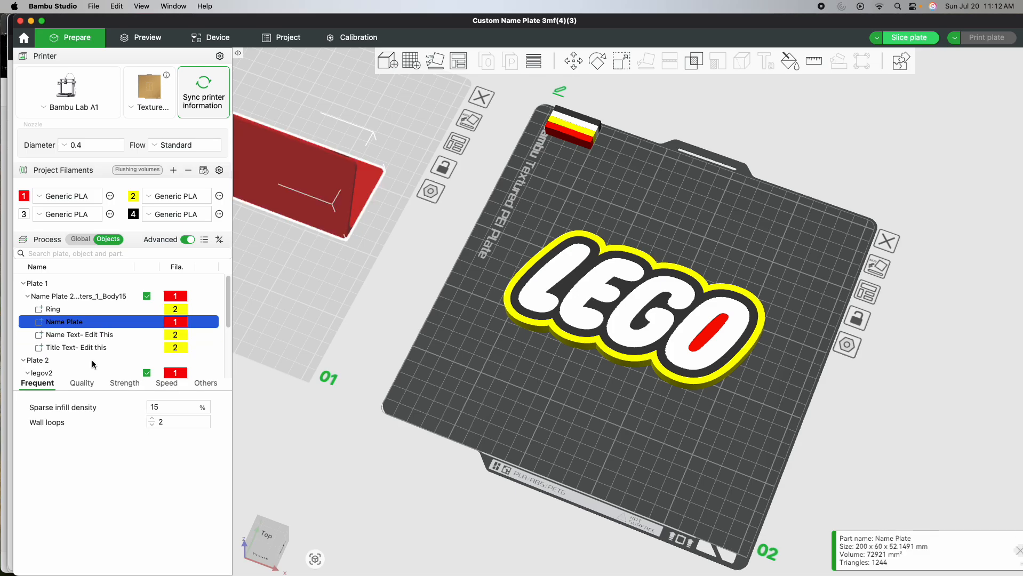
key("Down")
key("Down")
key("Down")
key("Down")
key("Down")
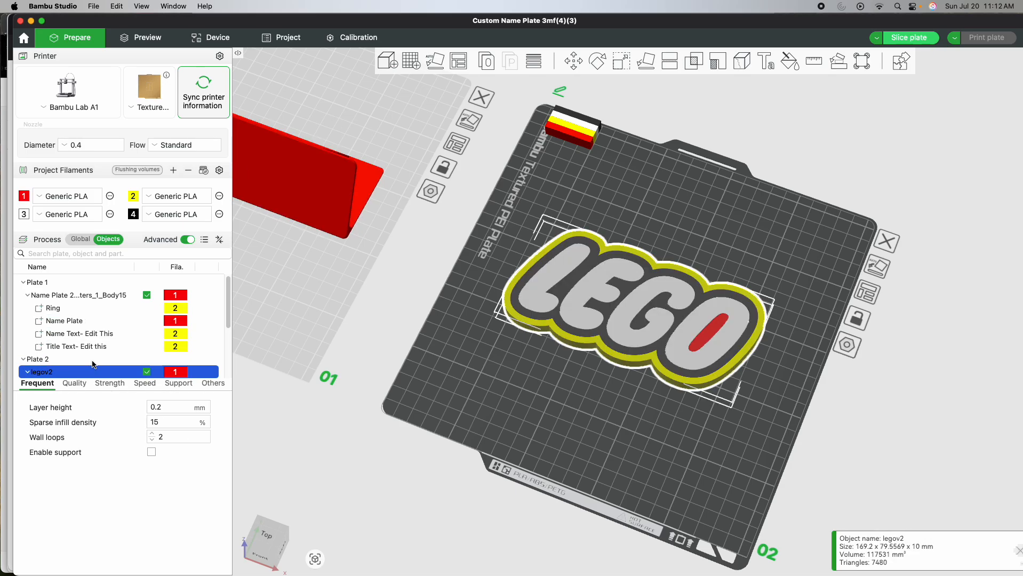
key("Down")
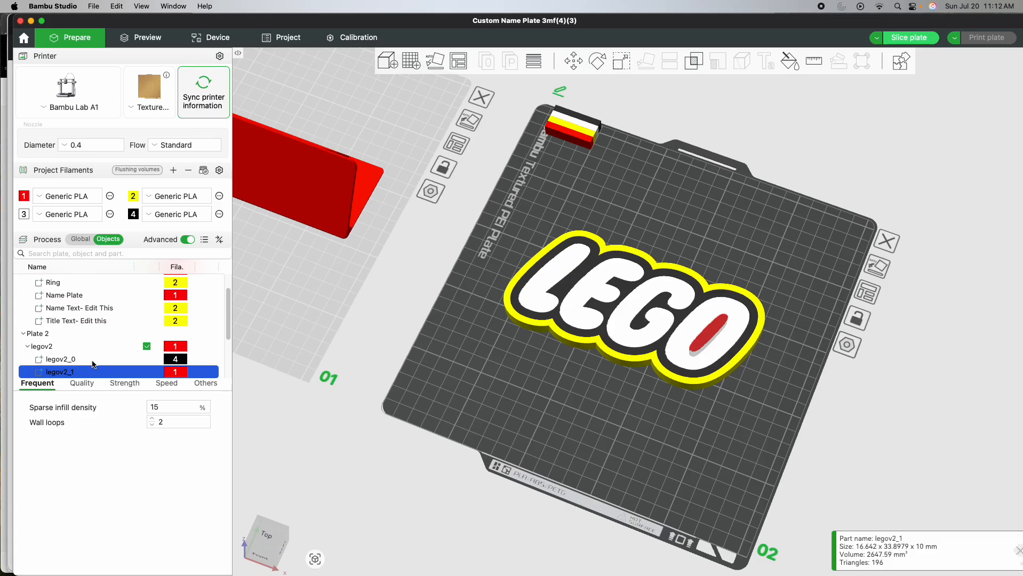
key("4")
key("Down")
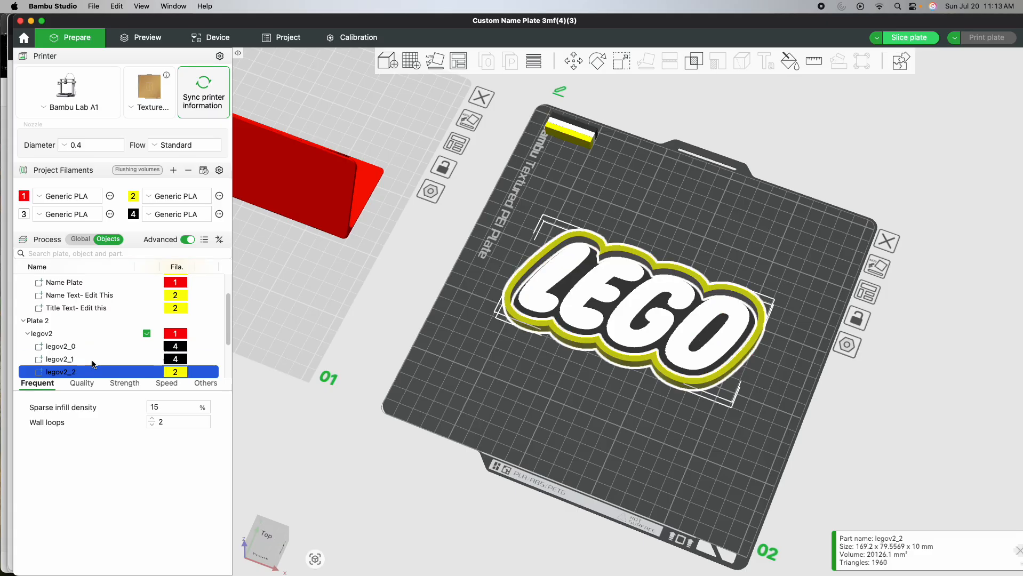
- Rotate the legov2 logo on plate 2 by 180° about the Y axis so its face points down
left_click(488, 364)
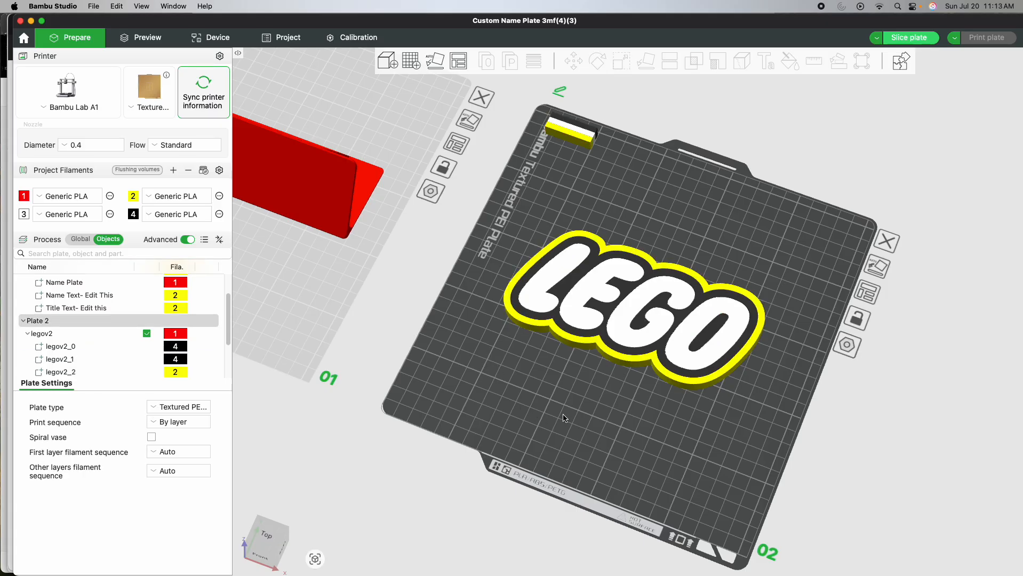
scroll(538, 395, "down", 5)
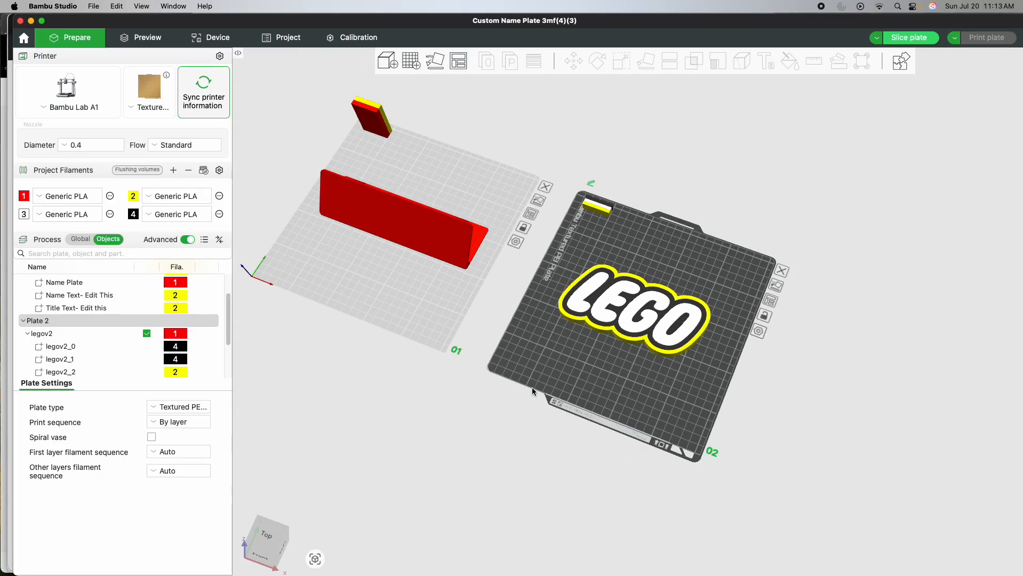
left_click_drag(549, 342, 464, 242)
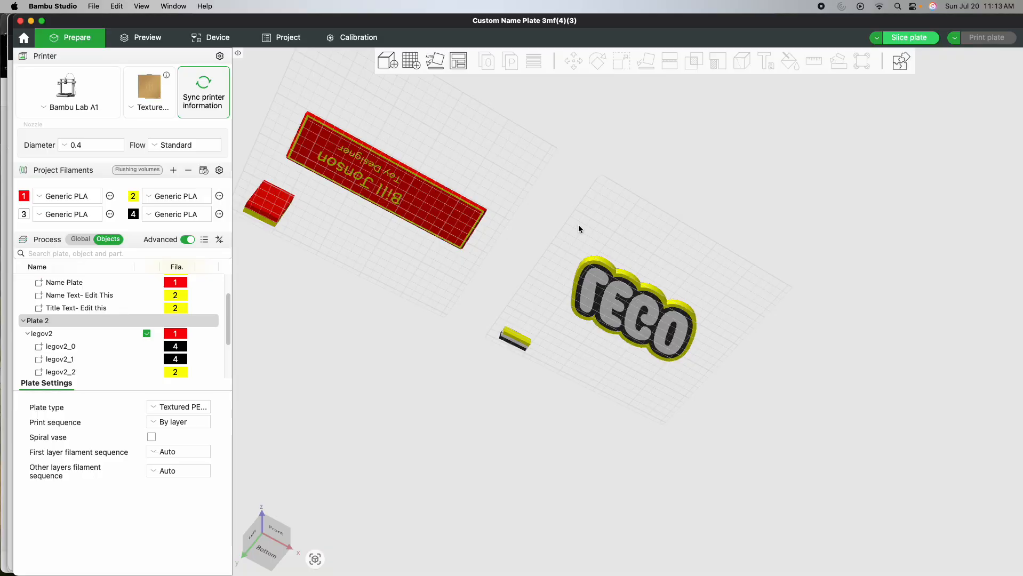
left_click_drag(587, 220, 614, 358)
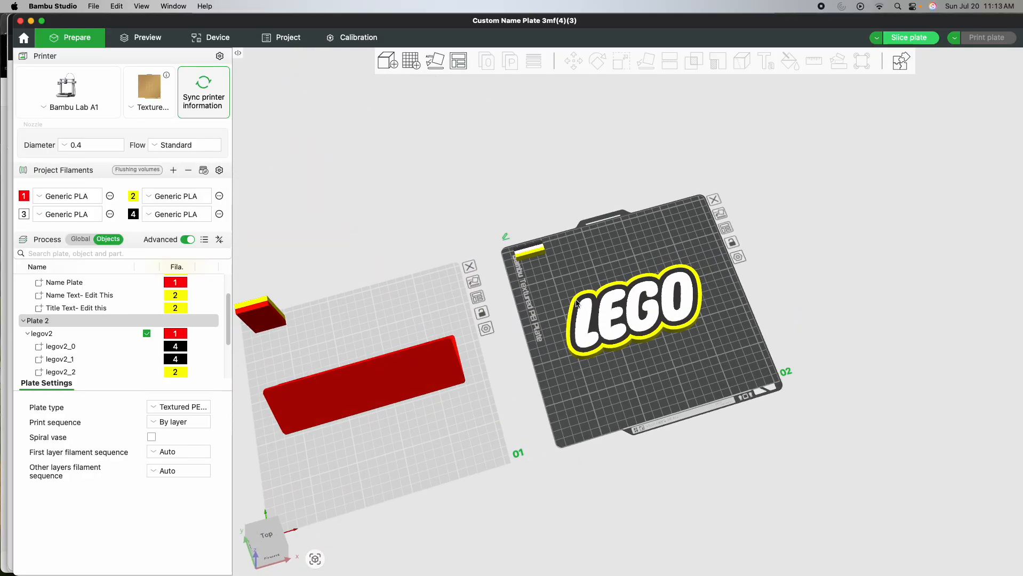
left_click(618, 323)
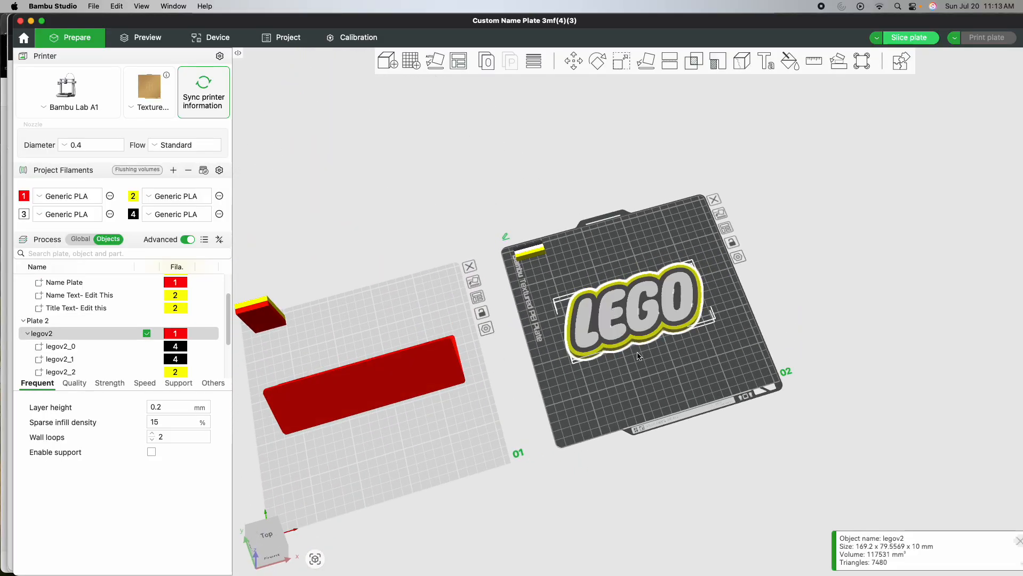
left_click(598, 61)
left_click_drag(778, 389, 768, 368)
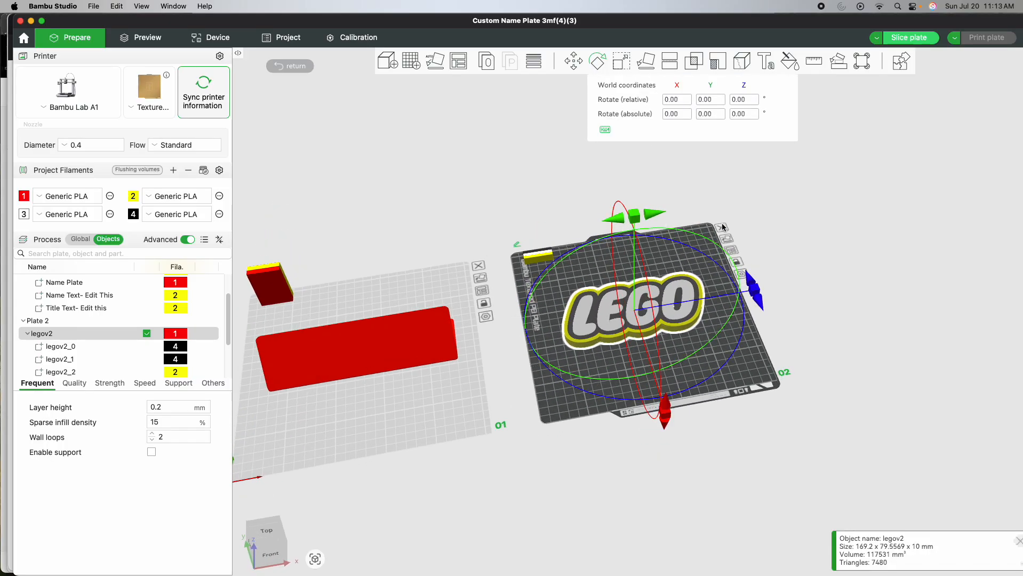
left_click(716, 101)
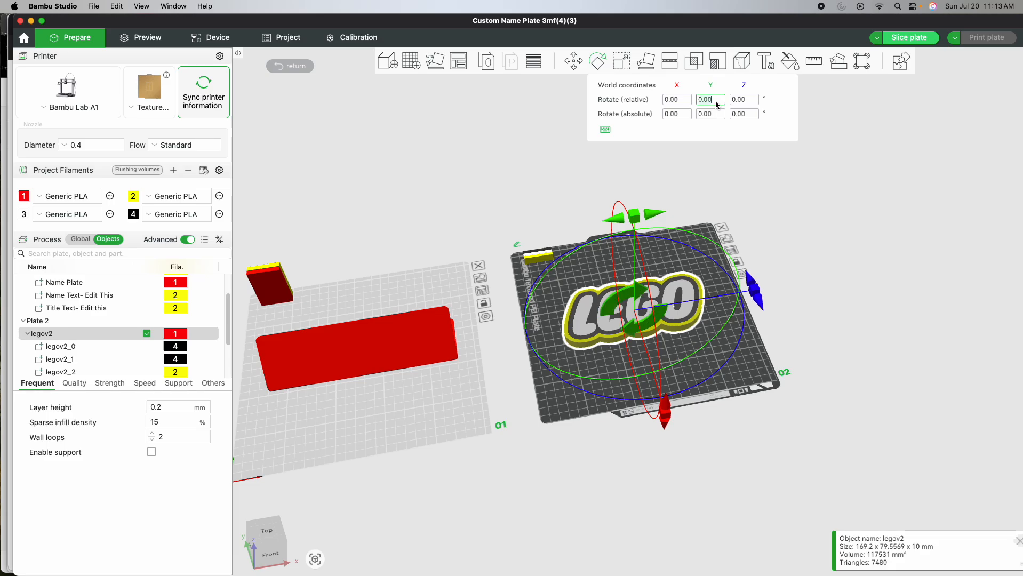
type("180")
key("Return")
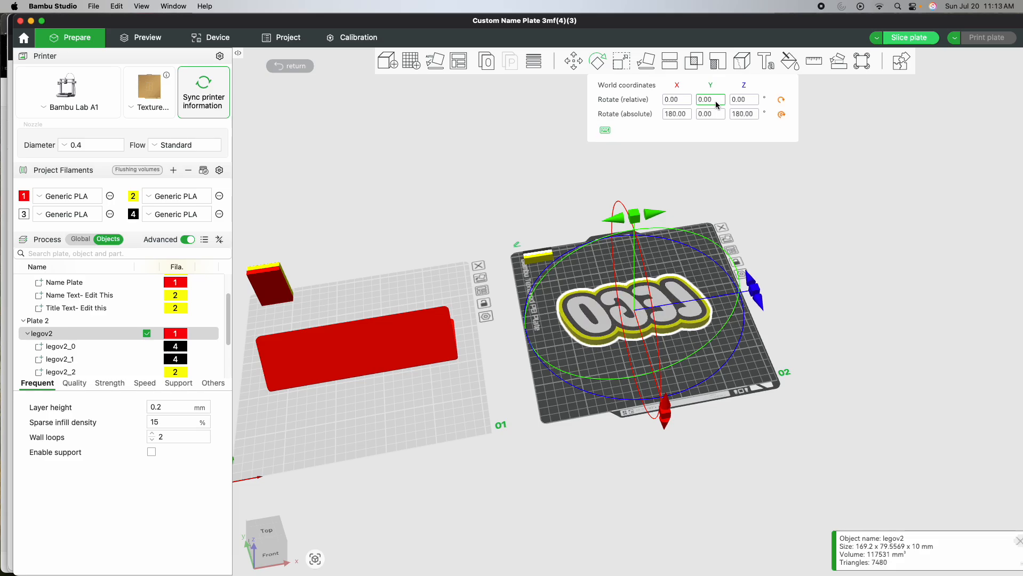
left_click(752, 367)
- Scale the flipped logo down proportionally to about 39%, roughly 66 by 31 mm
left_click(686, 311)
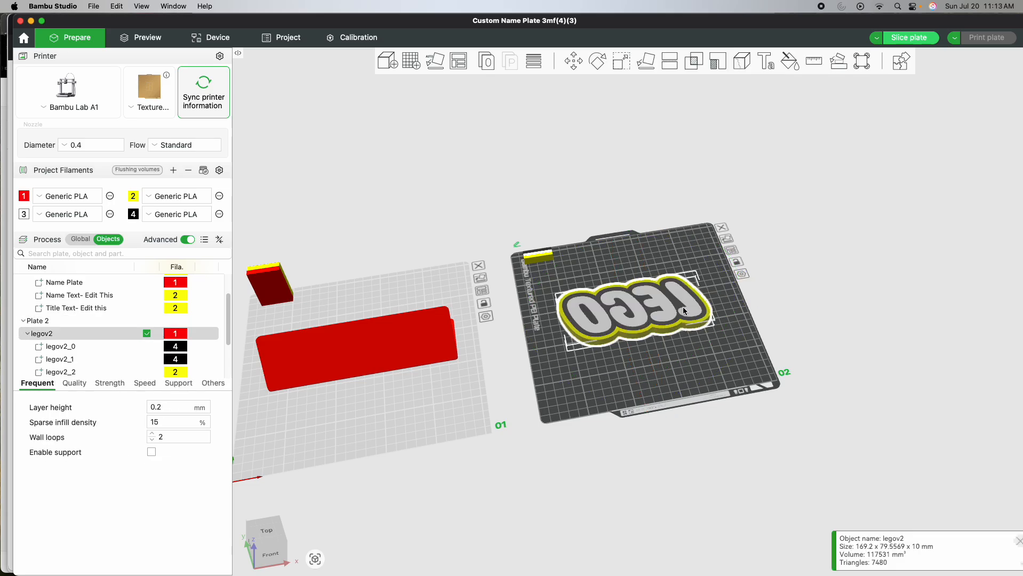
left_click_drag(700, 247, 662, 306)
left_click(622, 65)
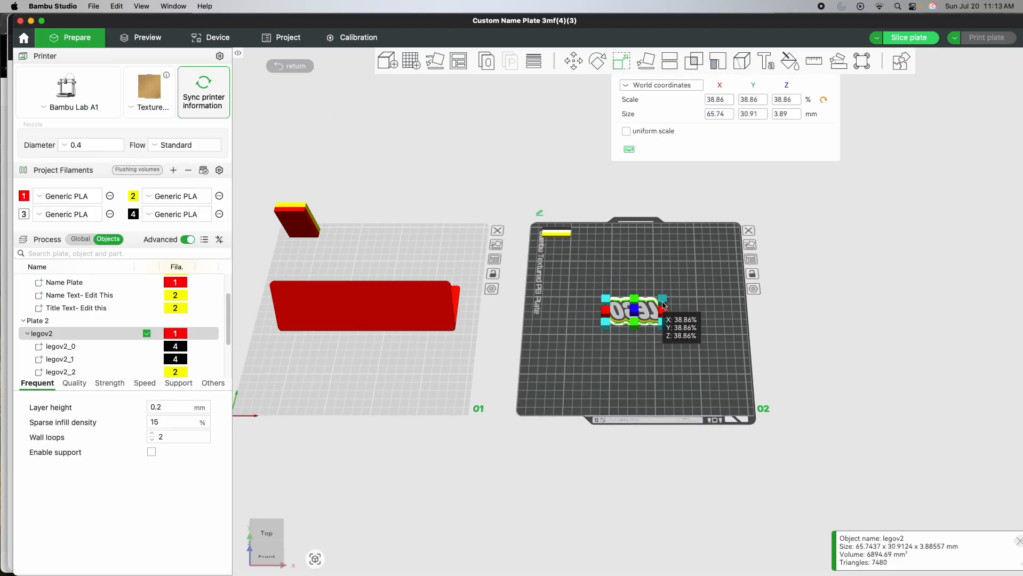
left_click(687, 268)
- Move the logo from plate 2 onto the name plate on plate 1, into the empty area beside the name and title text
left_click_drag(687, 268, 579, 192)
scroll(746, 338, "right", 5)
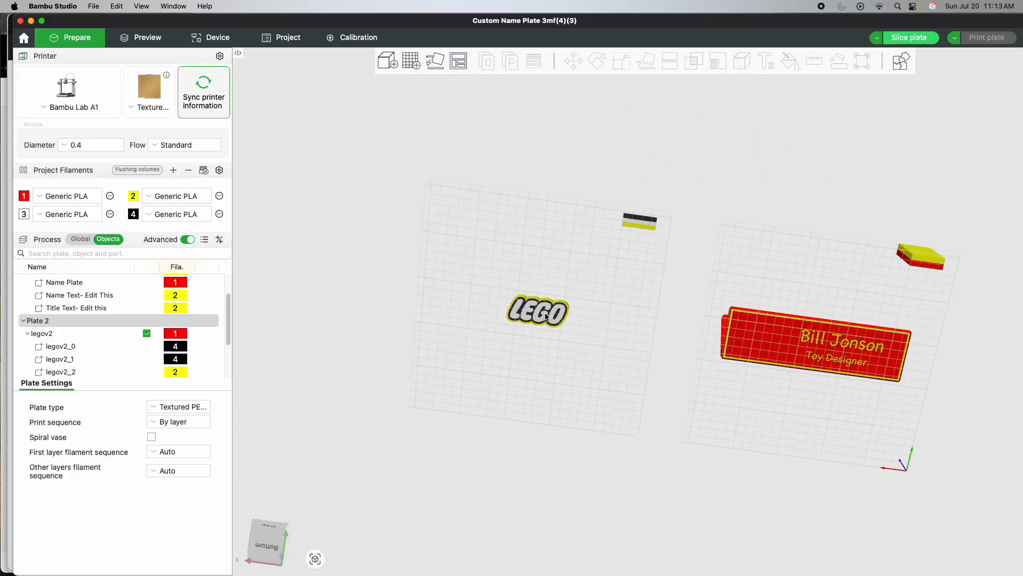
left_click(539, 316)
left_click_drag(539, 313, 766, 337)
scroll(766, 338, "up", 6)
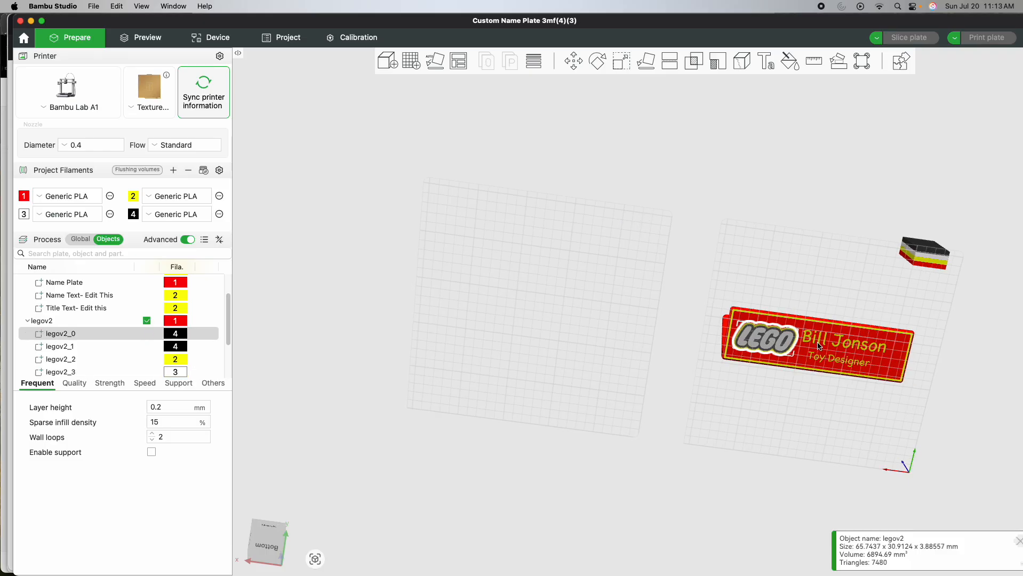
left_click(855, 236)
left_click_drag(787, 239, 621, 347)
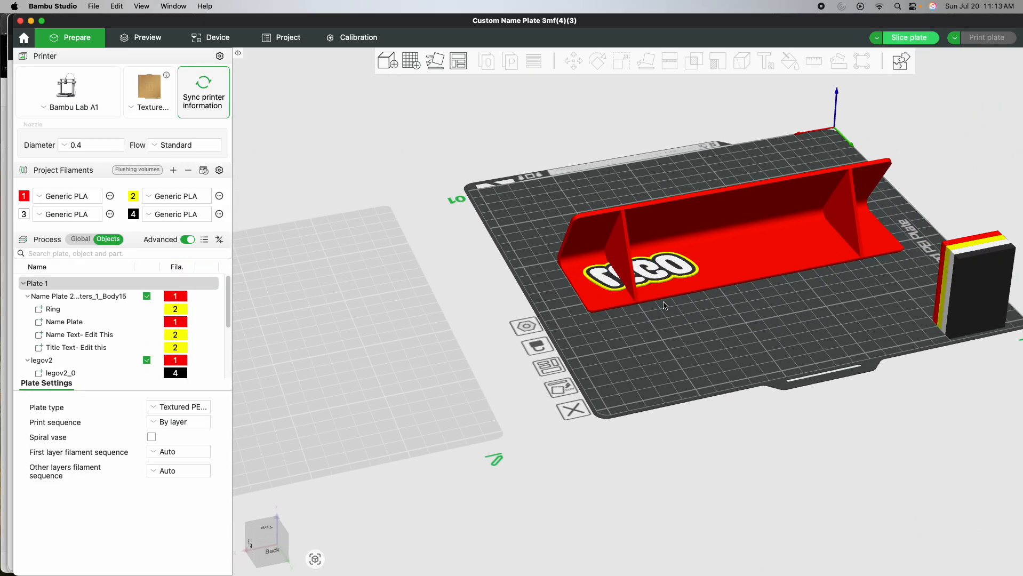
left_click_drag(793, 333, 784, 269)
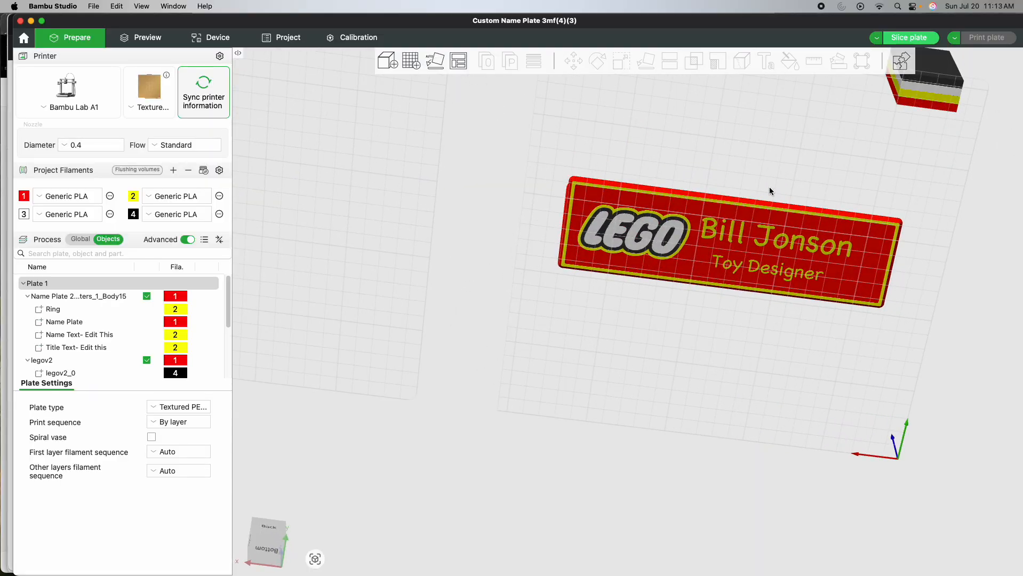
left_click_drag(763, 184, 589, 217)
scroll(588, 218, "up", 2)
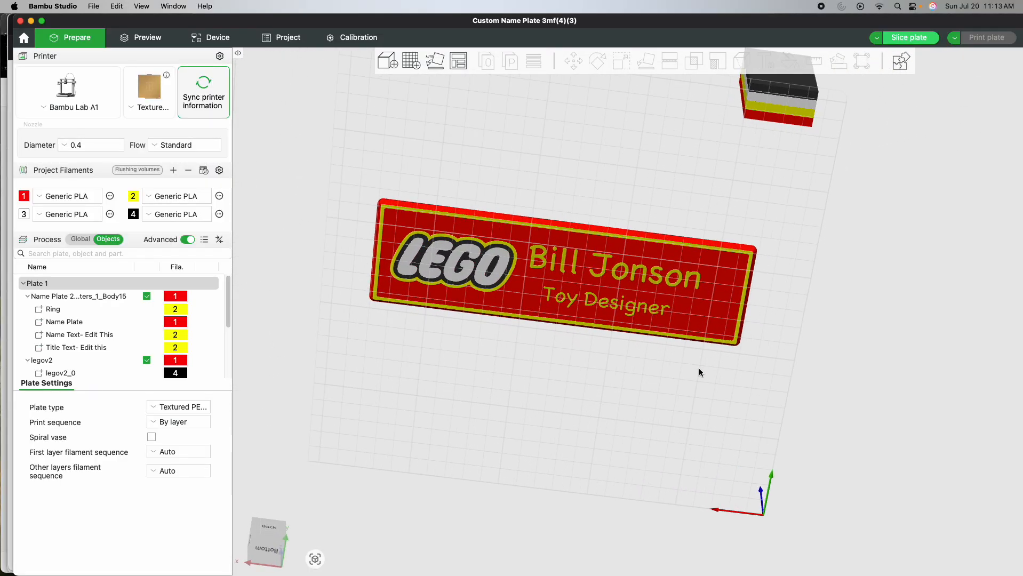
- Try to set the logo's Z size to 0.4 mm with uniform scale on, and undo the resize
left_click(494, 283)
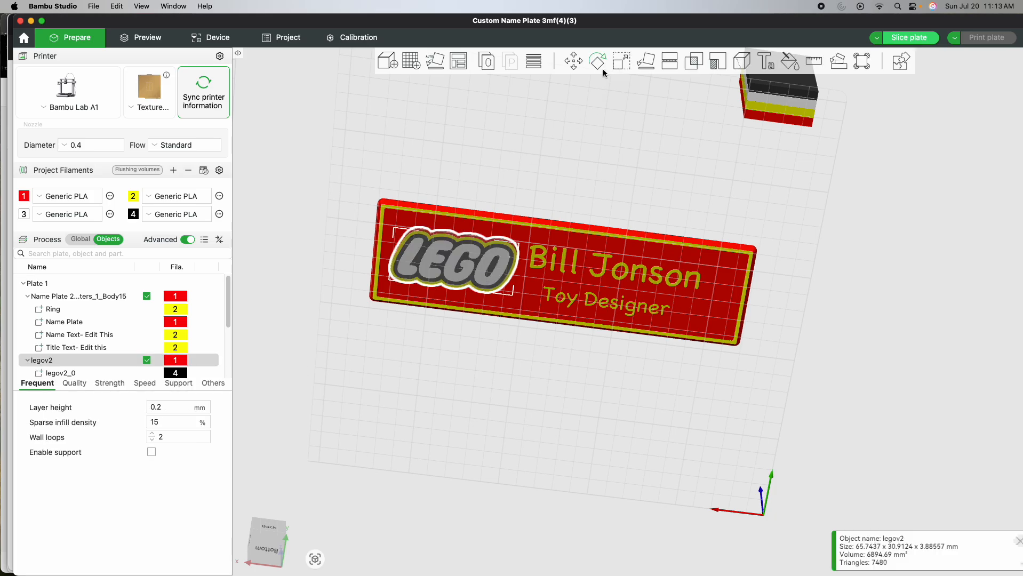
left_click(621, 62)
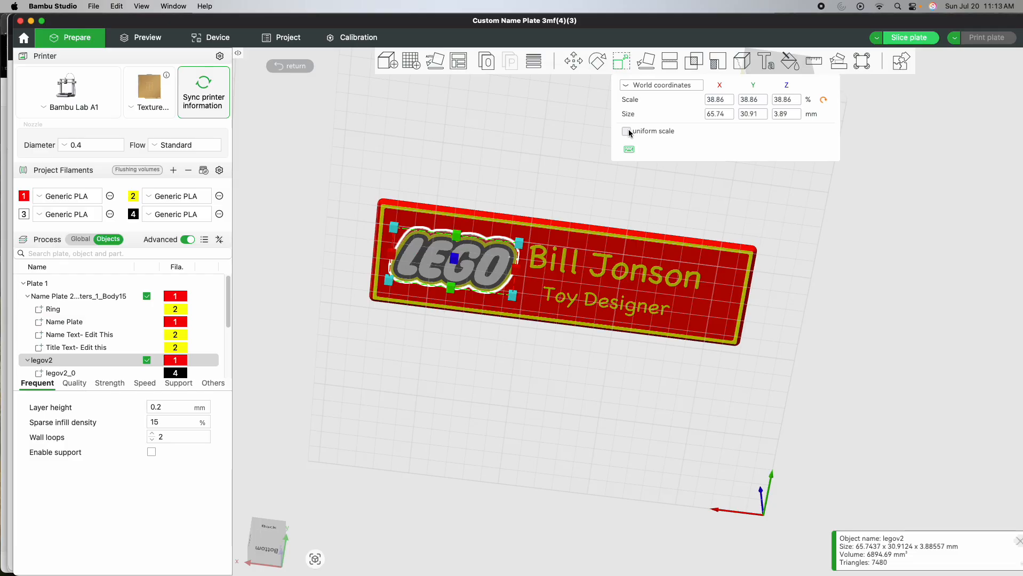
left_click(794, 114)
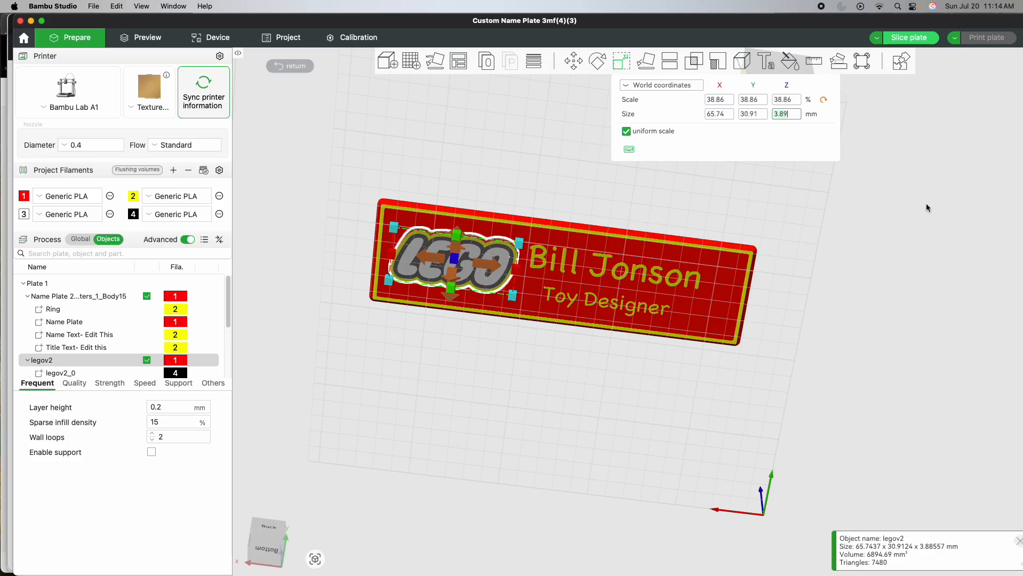
key("BackSpace")
key("BackSpace")
key("BackSpace")
key("BackSpace")
type(".")
key("Return")
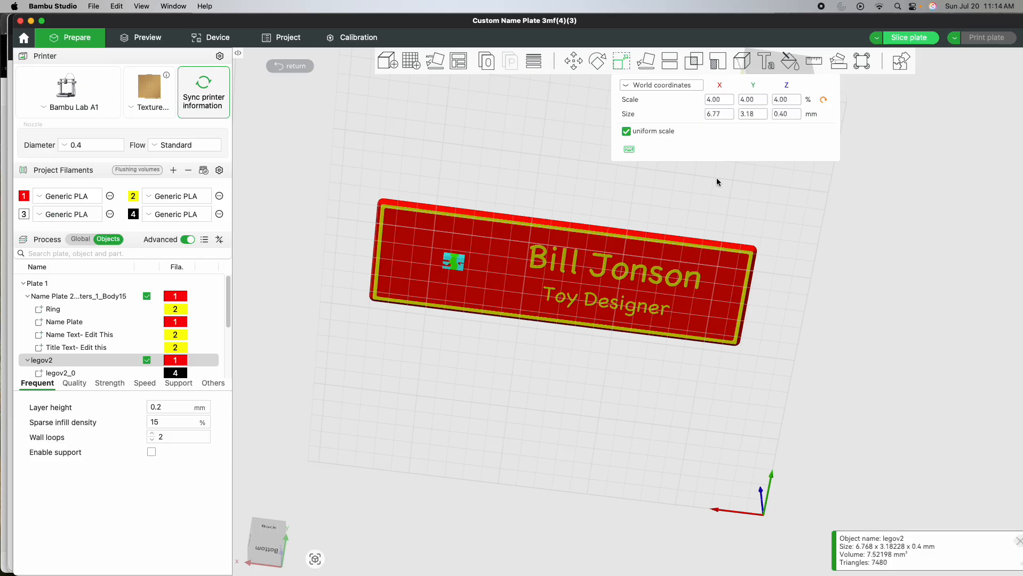
left_click(673, 188)
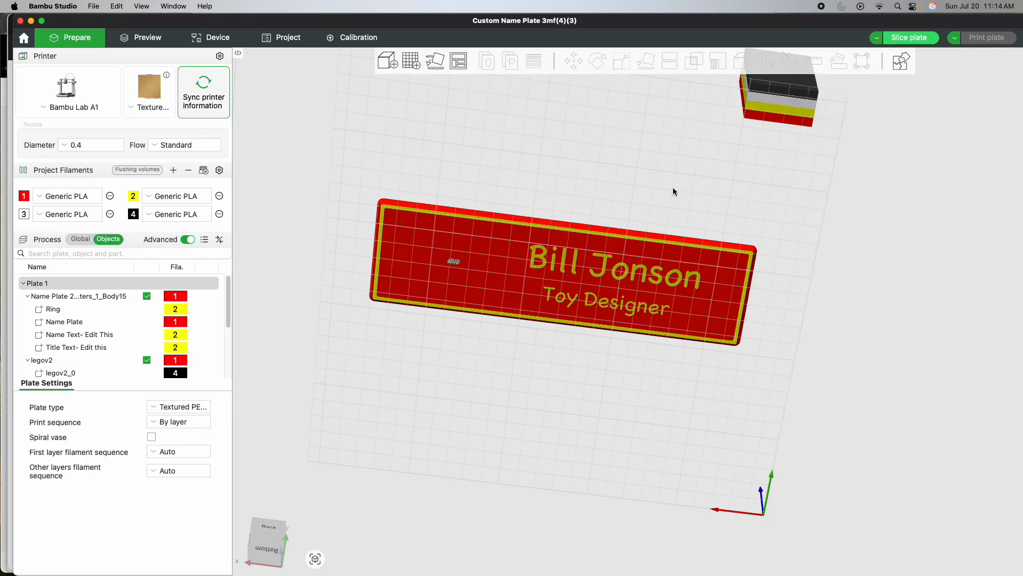
key("super+z")
- Turn off uniform scale and set only the logo's Z size to 0.4 mm
left_click(626, 131)
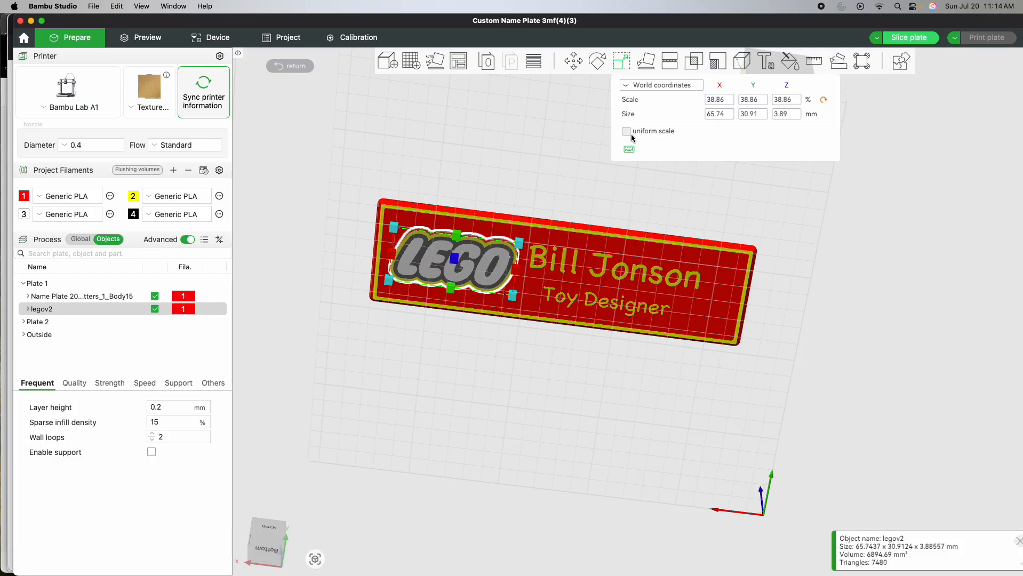
left_click(785, 114)
key("Return")
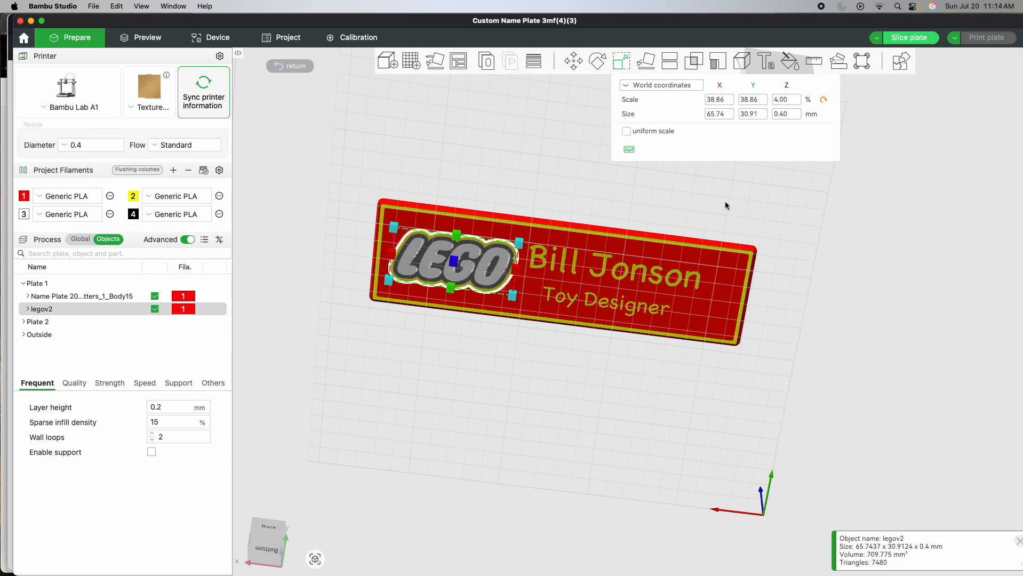
left_click(638, 186)
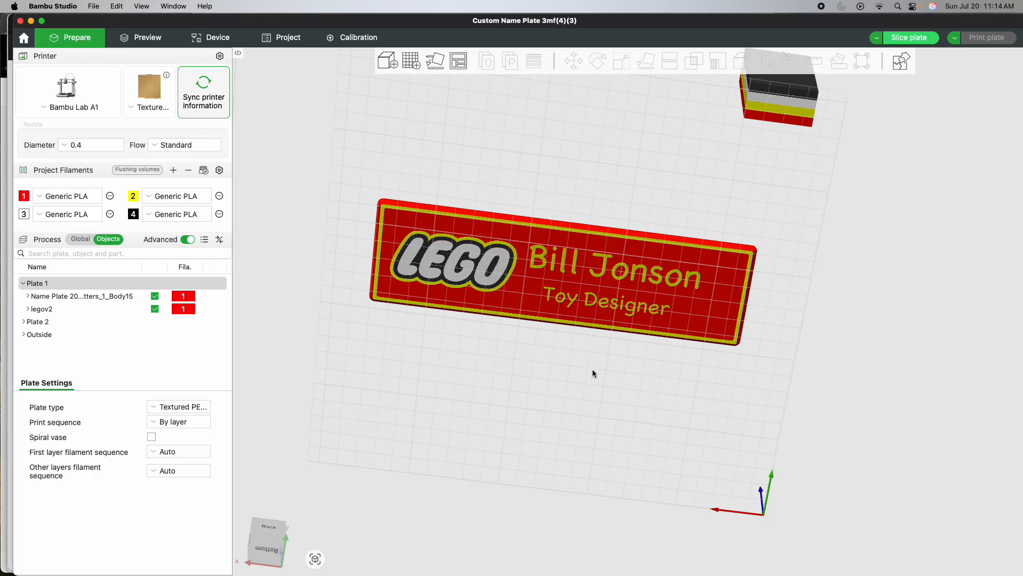
- Slice plate 1 with the logo and name plate as separate objects, and return to the preparation view
left_click_drag(592, 372, 497, 349)
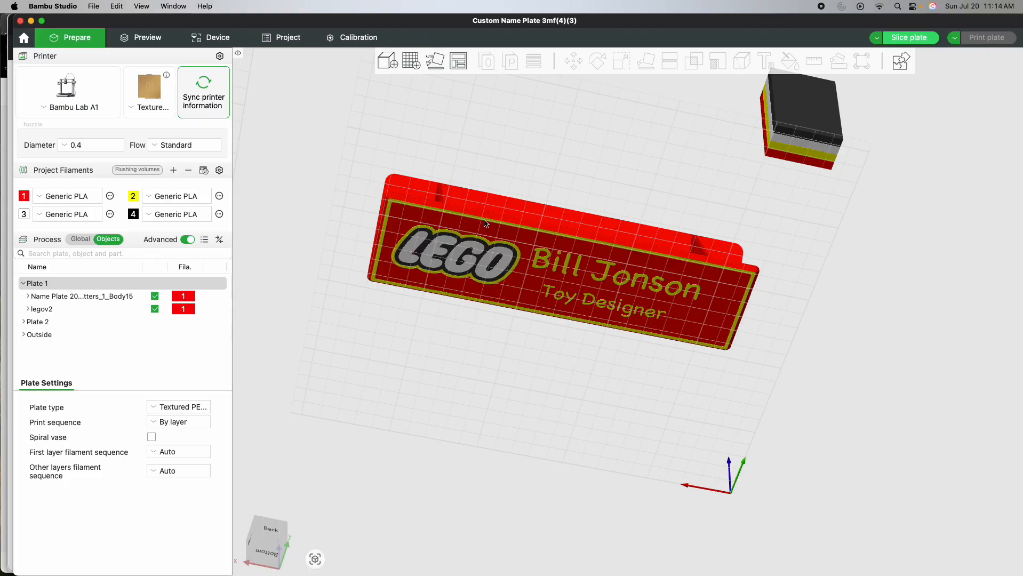
left_click(913, 38)
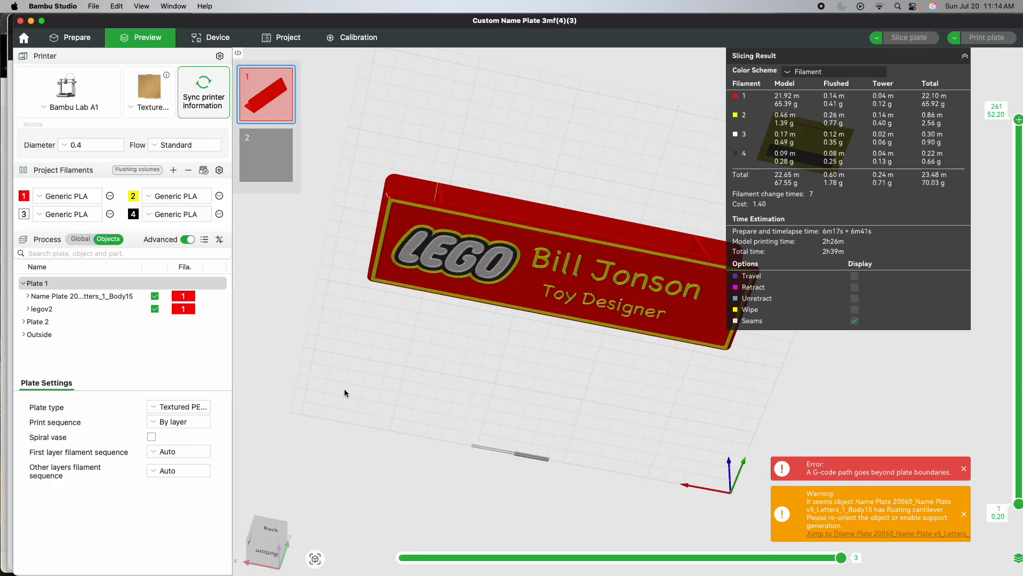
left_click(78, 41)
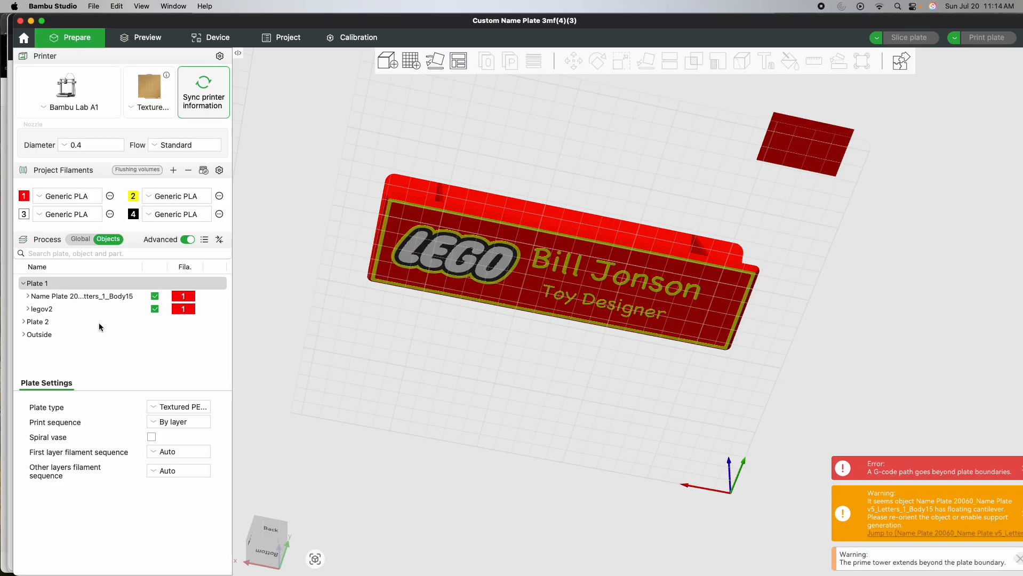
- Assemble the name plate and legov2 into a single multi-part object
left_click(80, 296)
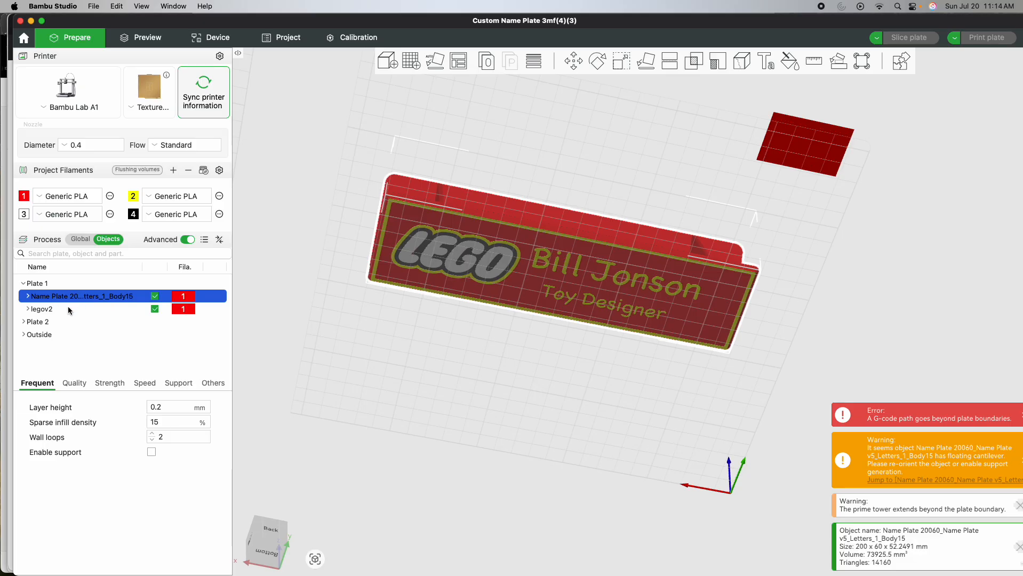
left_click(67, 310, "shift")
right_click(65, 310)
left_click(80, 316)
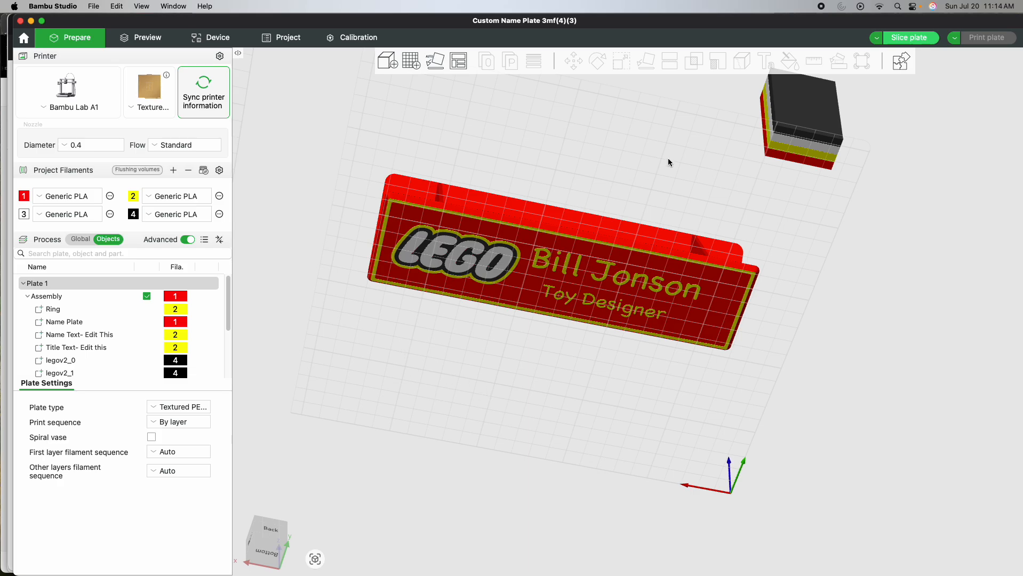
- Slice plate 1 with the assembled object, dismiss the notices, and inspect the first layer at 0.20 mm
left_click(909, 37)
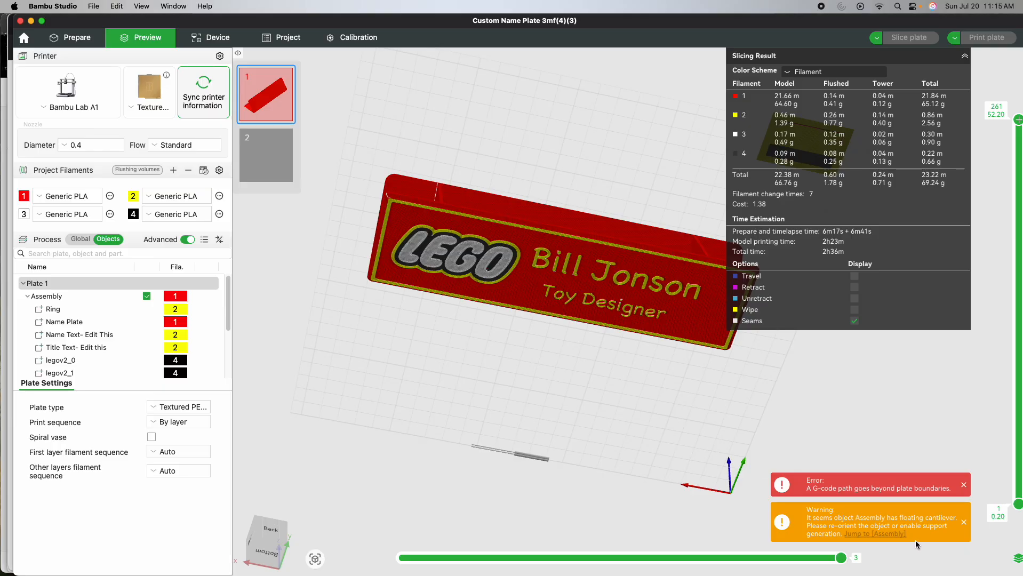
left_click(964, 521)
left_click_drag(584, 391, 604, 457)
left_click_drag(1017, 119, 1019, 539)
scroll(622, 395, "up", 6)
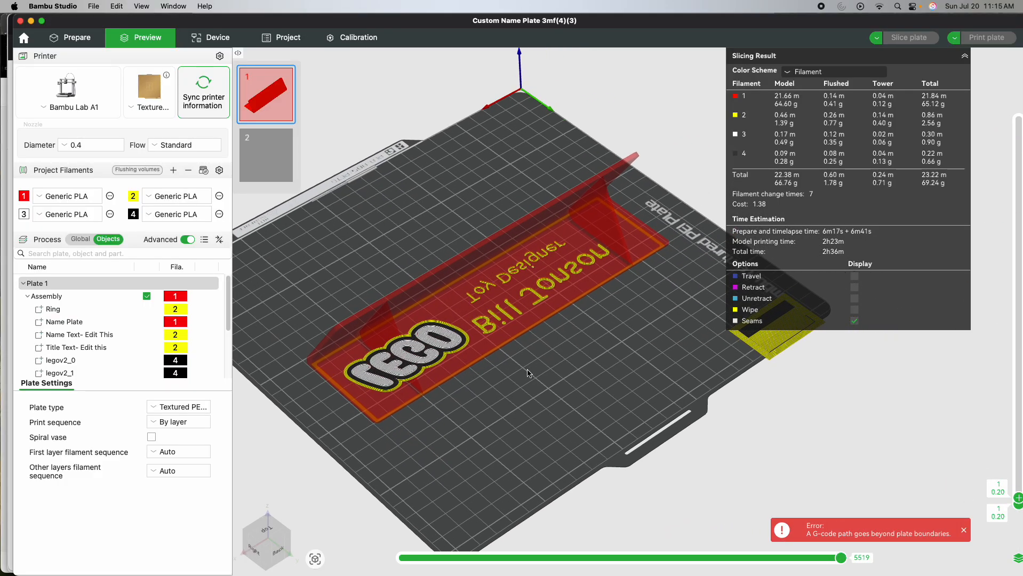
scroll(536, 373, "up", 2)
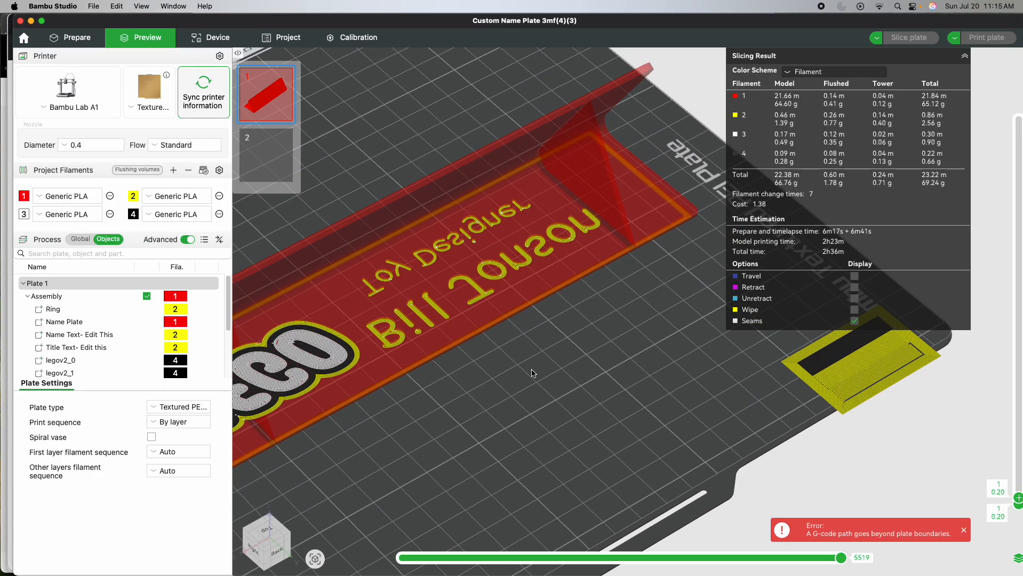
scroll(532, 372, "down", 3)
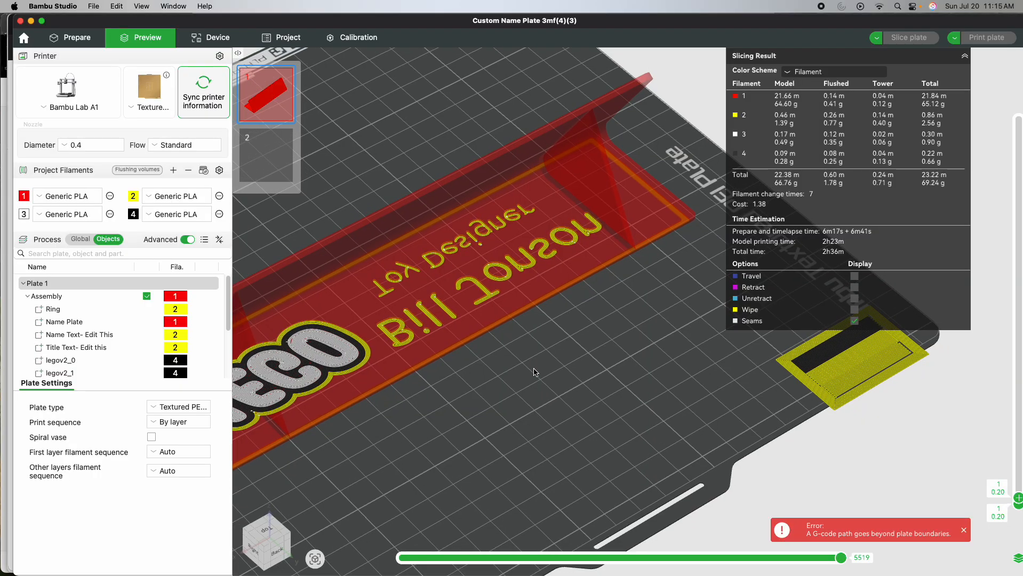
left_click(964, 530)
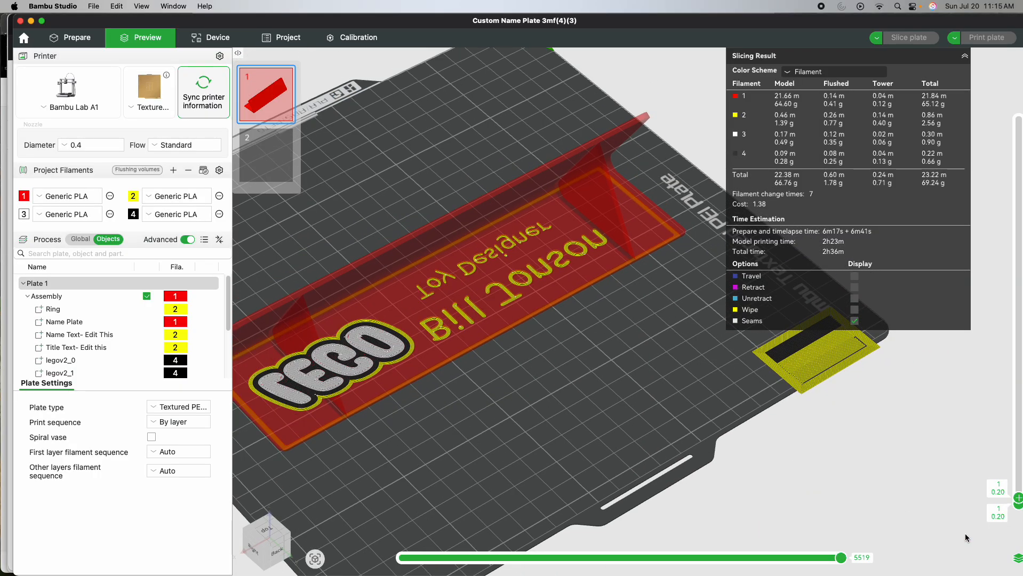
left_click_drag(804, 358, 776, 362)
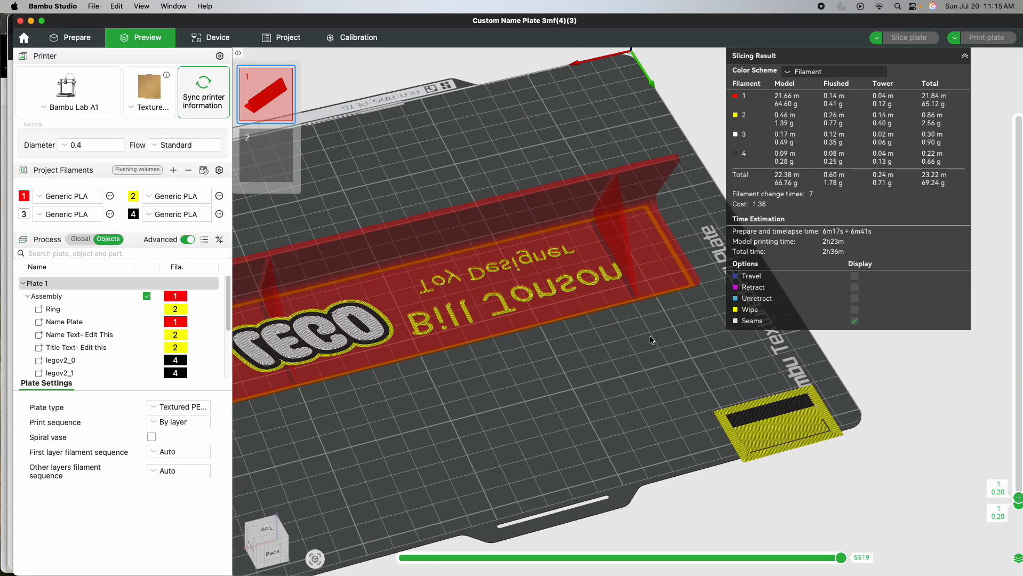
- Return to the preparation view, nudge the assembly aside, and move the prime tower inward within plate 1's boundary
left_click(65, 38)
left_click_drag(397, 395, 457, 394)
left_click(468, 227)
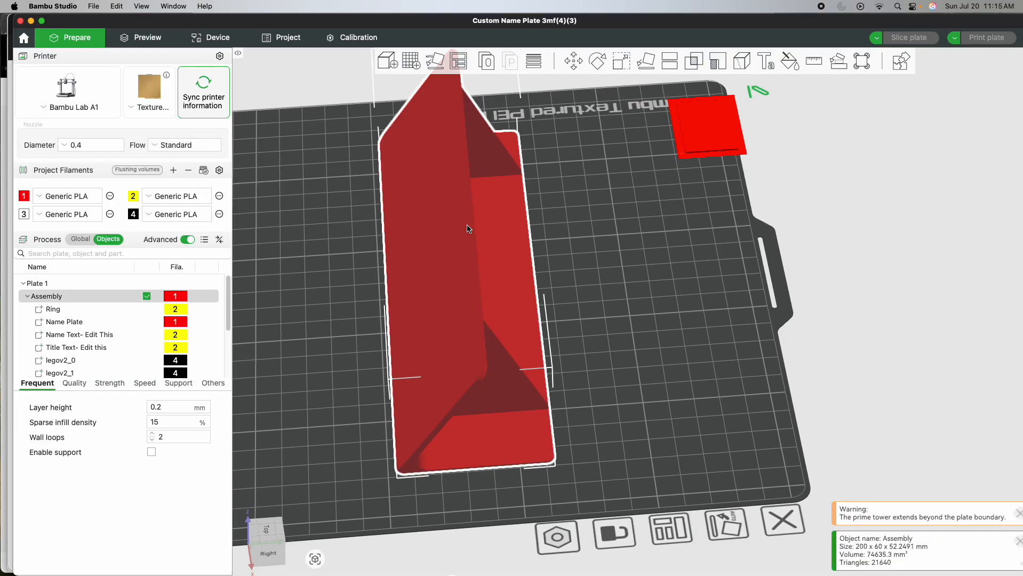
left_click_drag(693, 125, 658, 140)
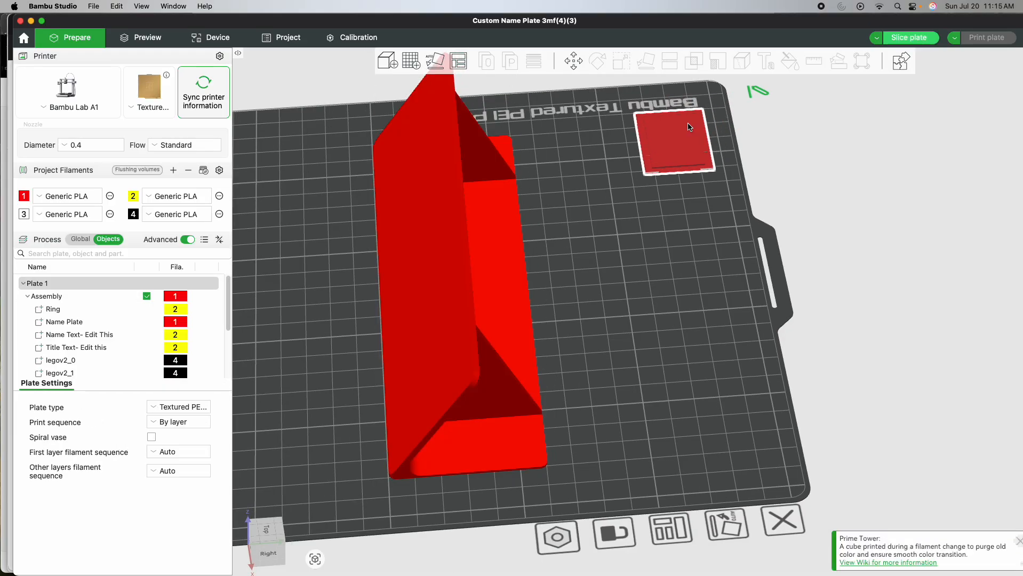
- Slice plate 1 again and inspect the preview up to layers 16, 25 and 2, including the name plate's face
left_click(900, 38)
left_click_drag(660, 315, 609, 242)
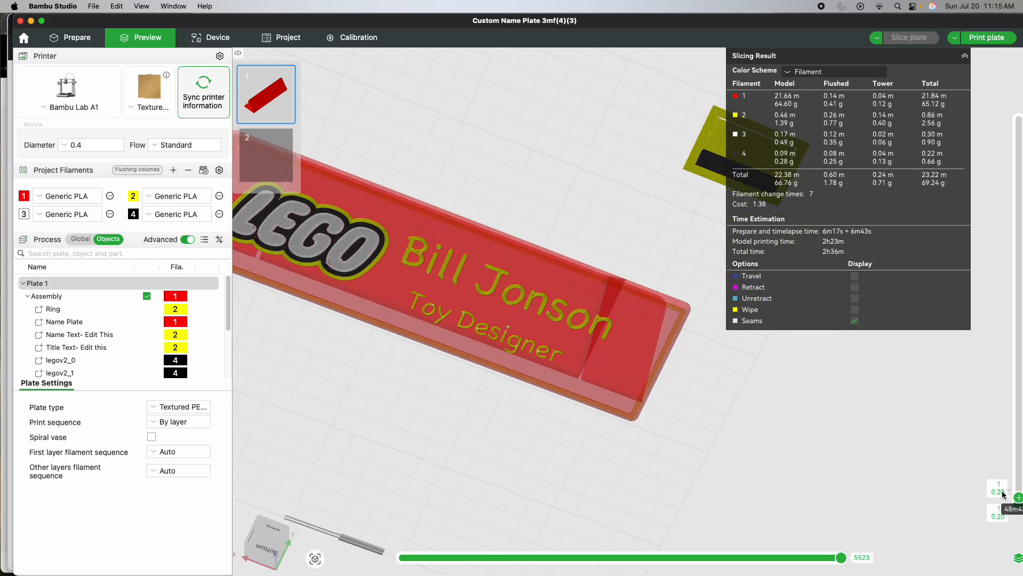
left_click_drag(1011, 498, 1017, 474)
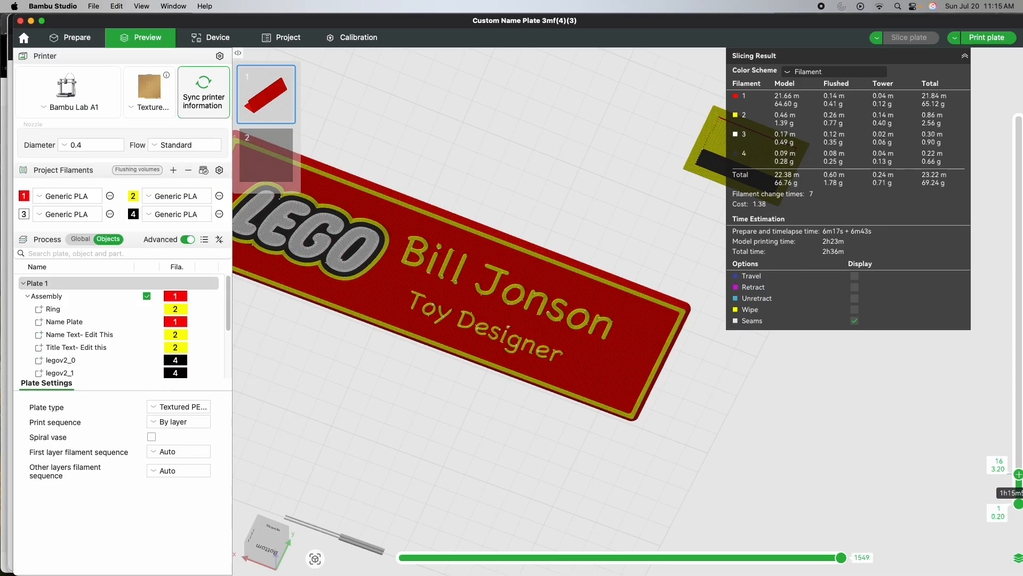
left_click_drag(709, 394, 726, 460)
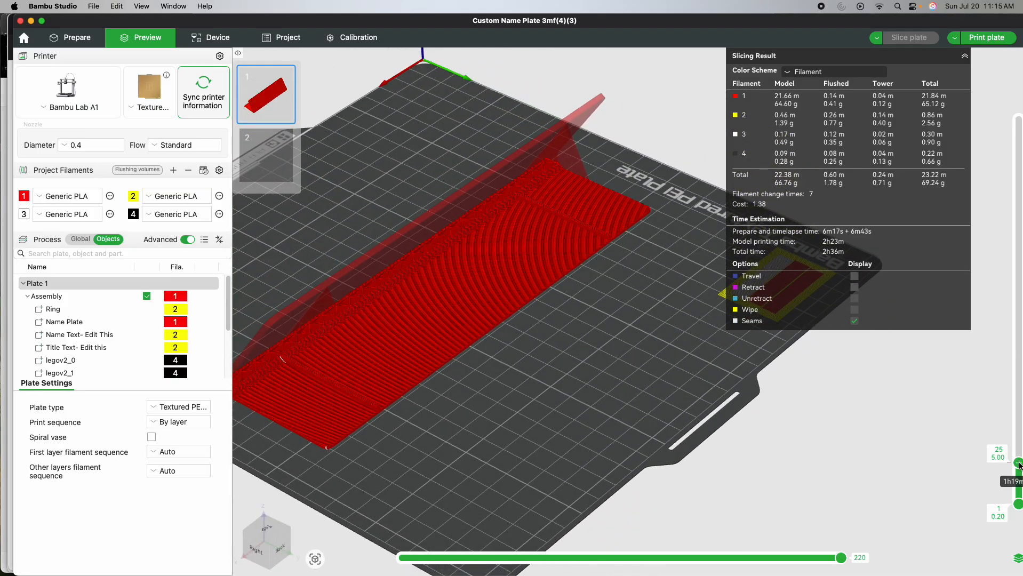
left_click_drag(1019, 466, 1018, 497)
left_click_drag(785, 449, 554, 360)
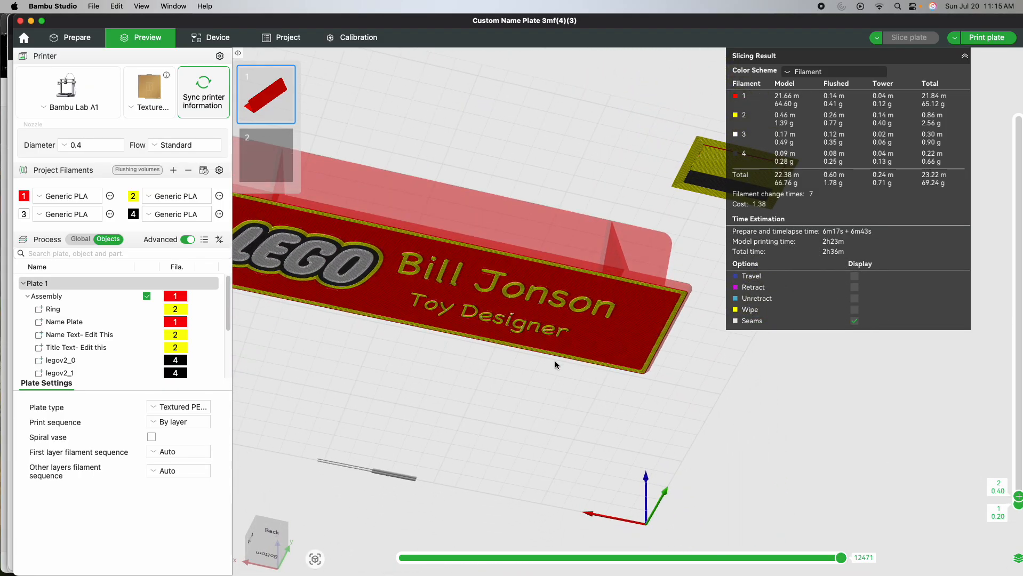